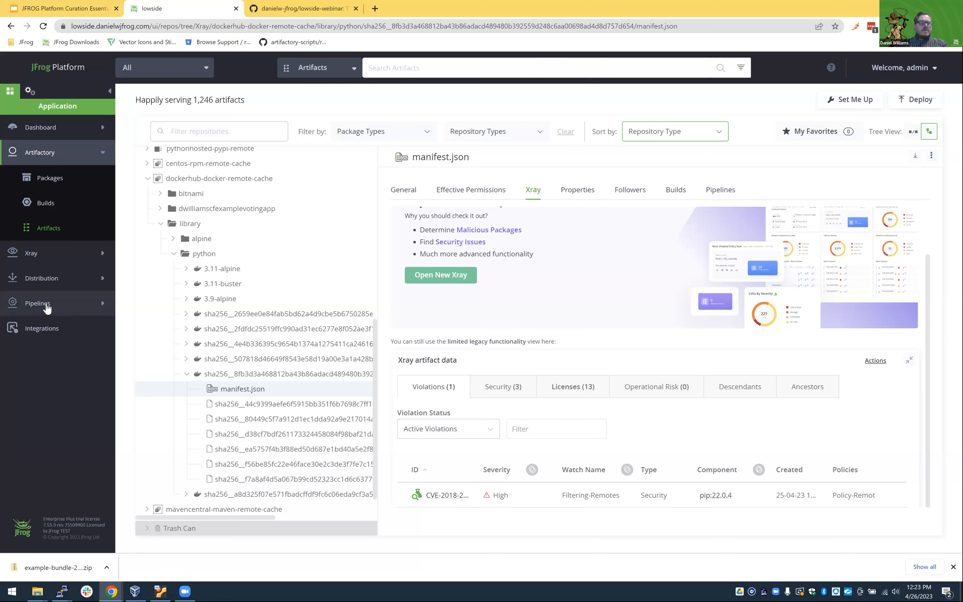
Open the My Pipelines page in a new browser tab and switch to it.
left_click(47, 306)
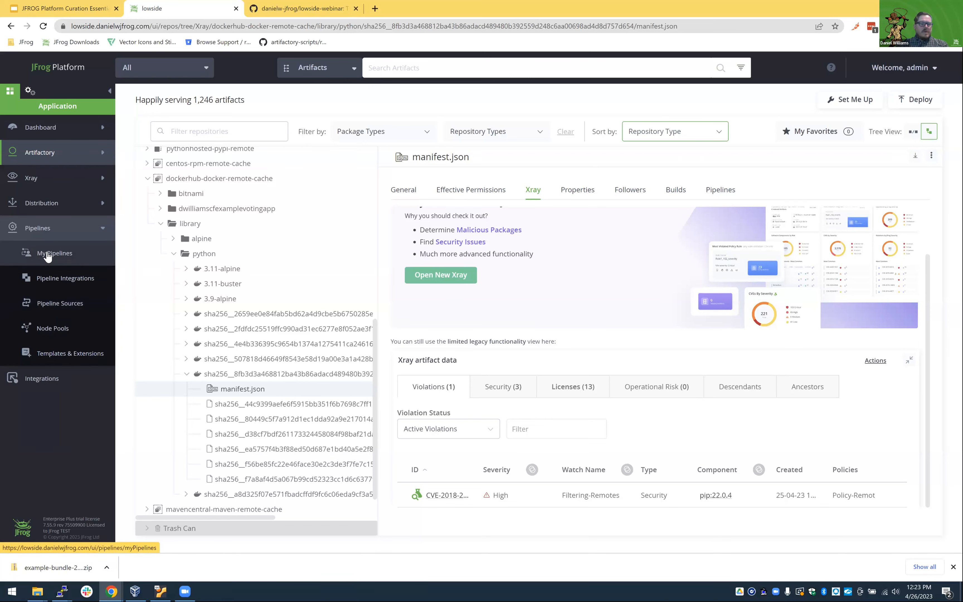
right_click(52, 257)
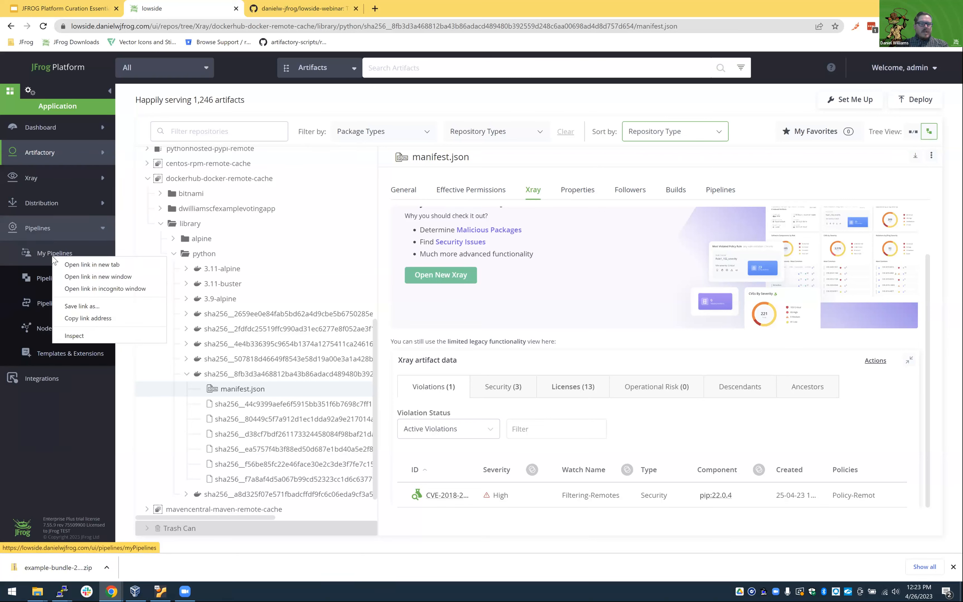
left_click(66, 265)
key("ctrl+Tab")
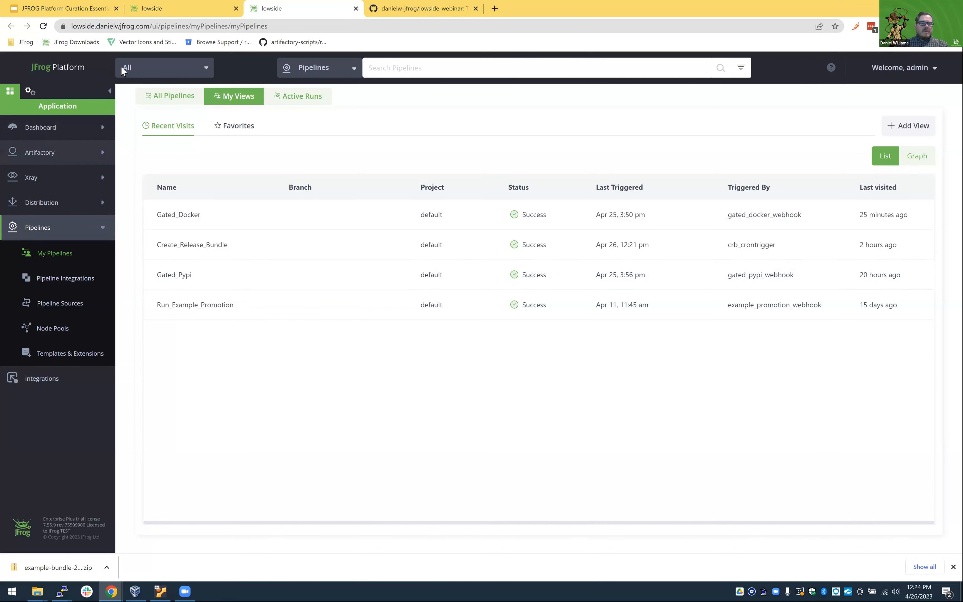
Return to the Artifactory tree and compare the python images in scanned-docker-local with those in dockerhub-docker-remote-cache.
left_click(174, 13)
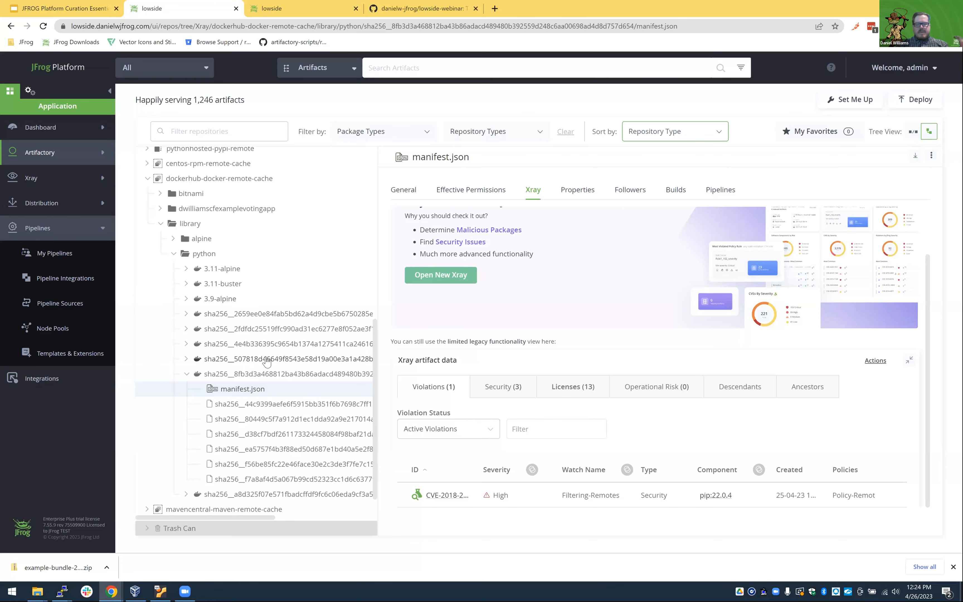
scroll(255, 318, "up", 5)
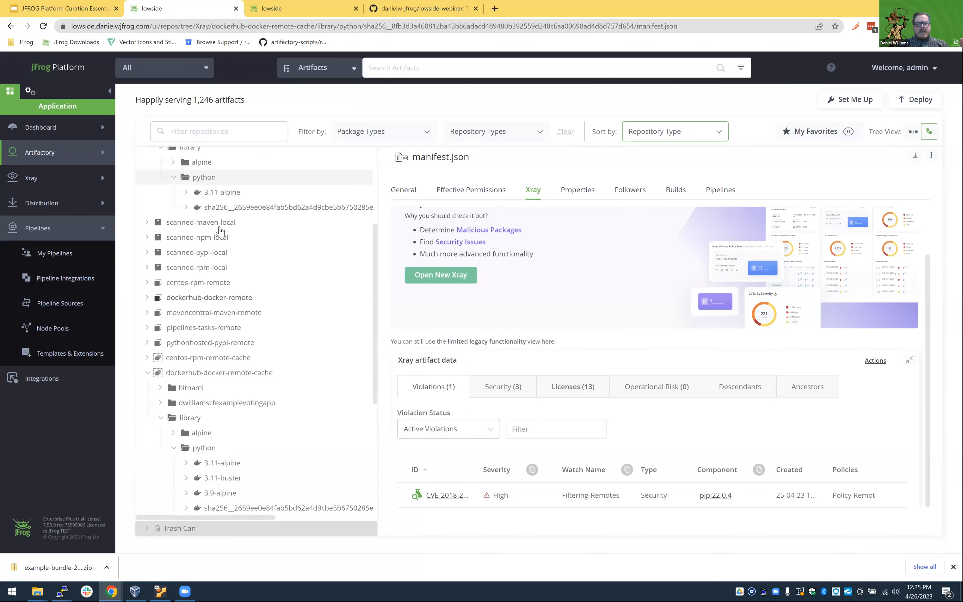
scroll(222, 228, "up", 3)
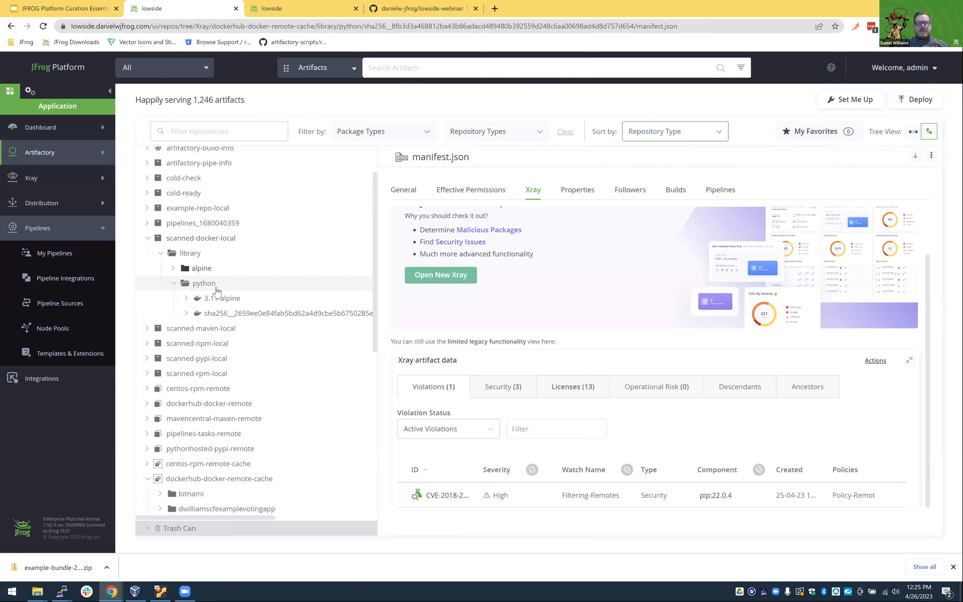
scroll(217, 302, "down", 4)
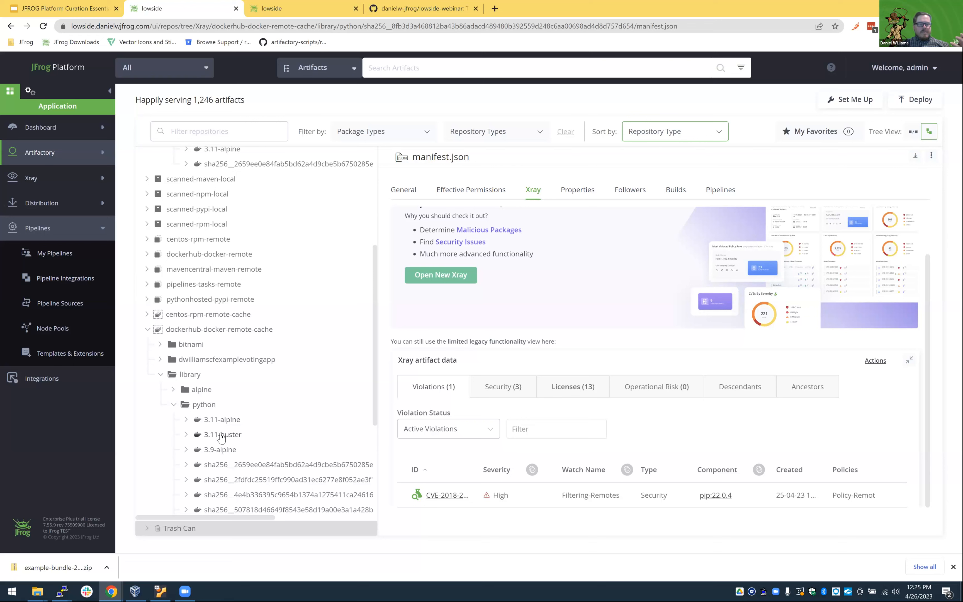
scroll(227, 414, "down", 1)
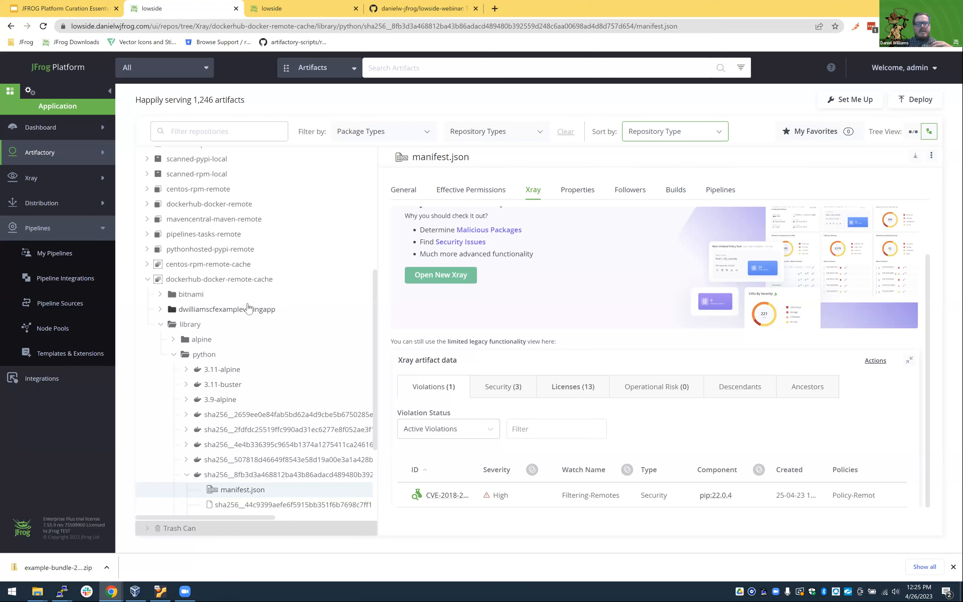
scroll(247, 308, "up", 3)
scroll(245, 294, "up", 1)
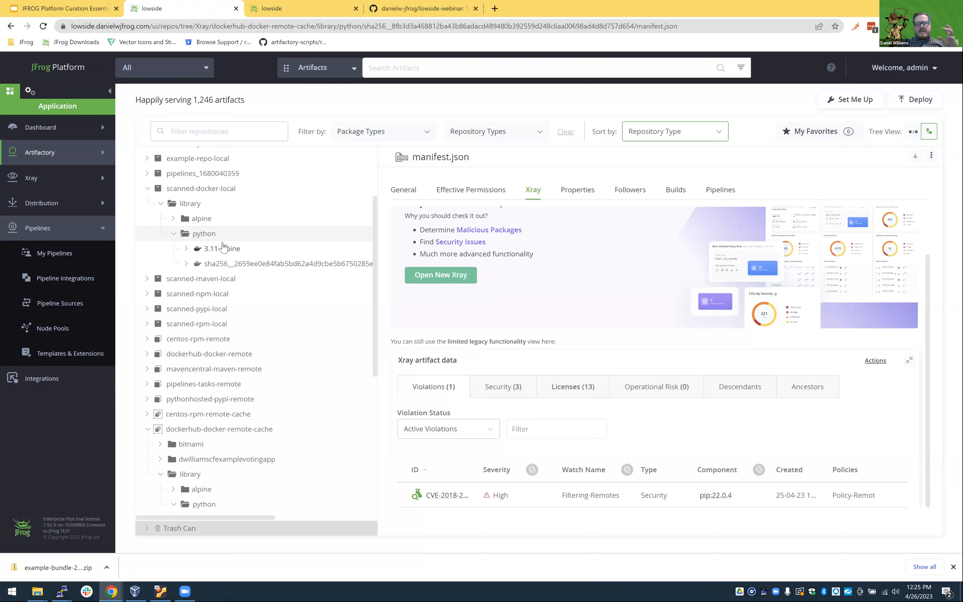
scroll(223, 247, "down", 3)
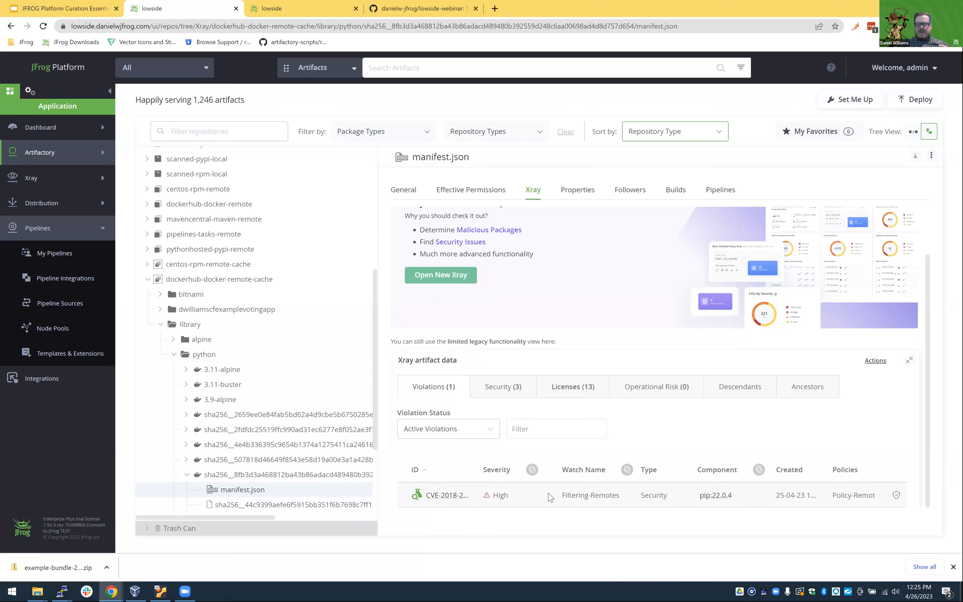
Create an ignore rule for the pip 22.0.4 violation on the python manifest, keeping the default scope and adding the note "Testing".
left_click(897, 496)
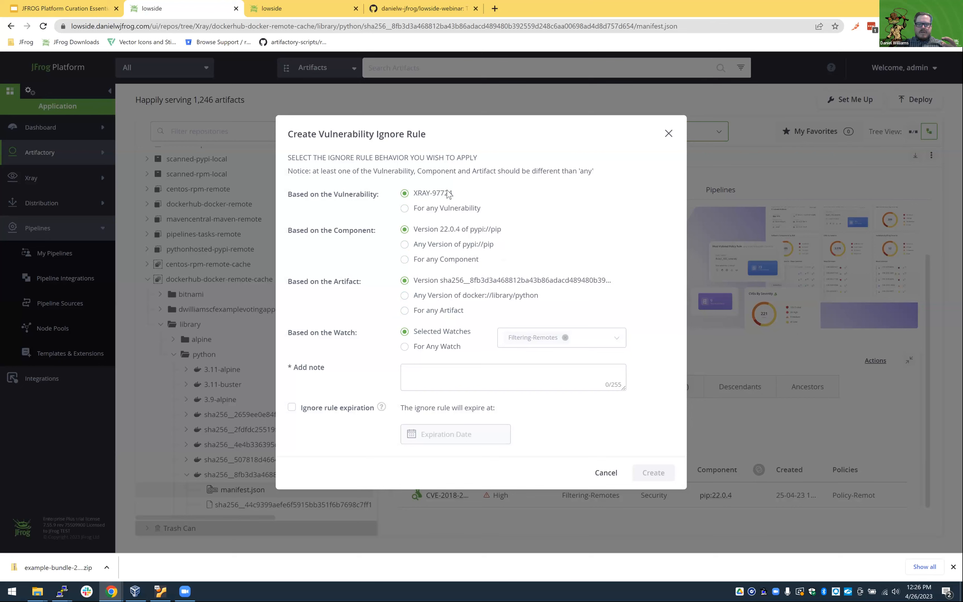
mouse_move(445, 194)
left_click(491, 379)
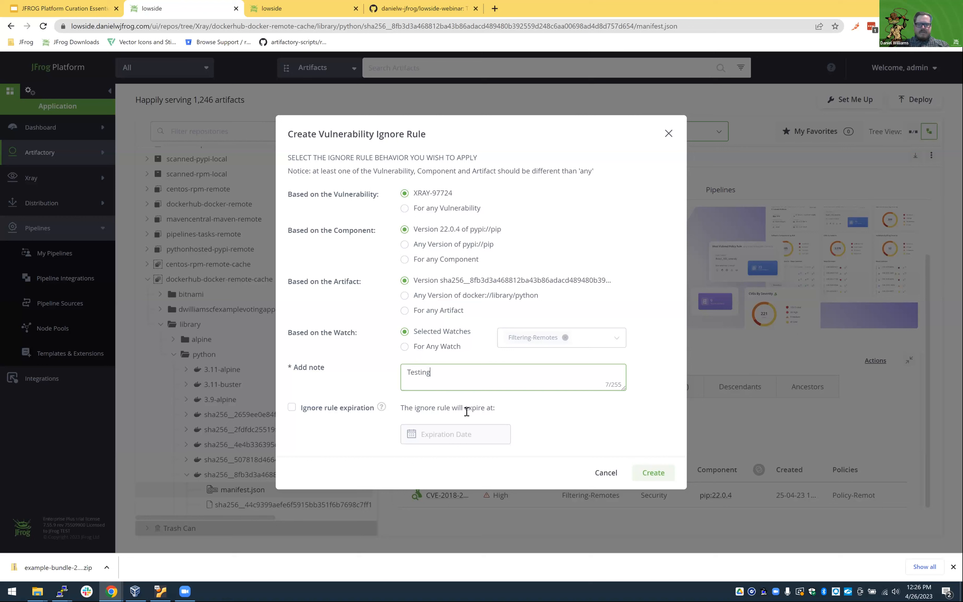
left_click(658, 476)
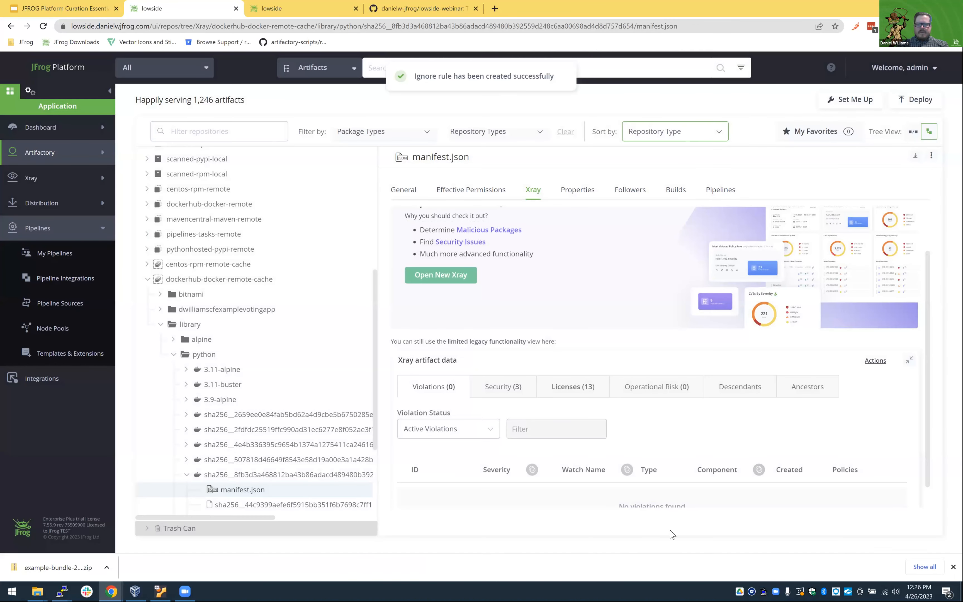
scroll(686, 464, "down", 1)
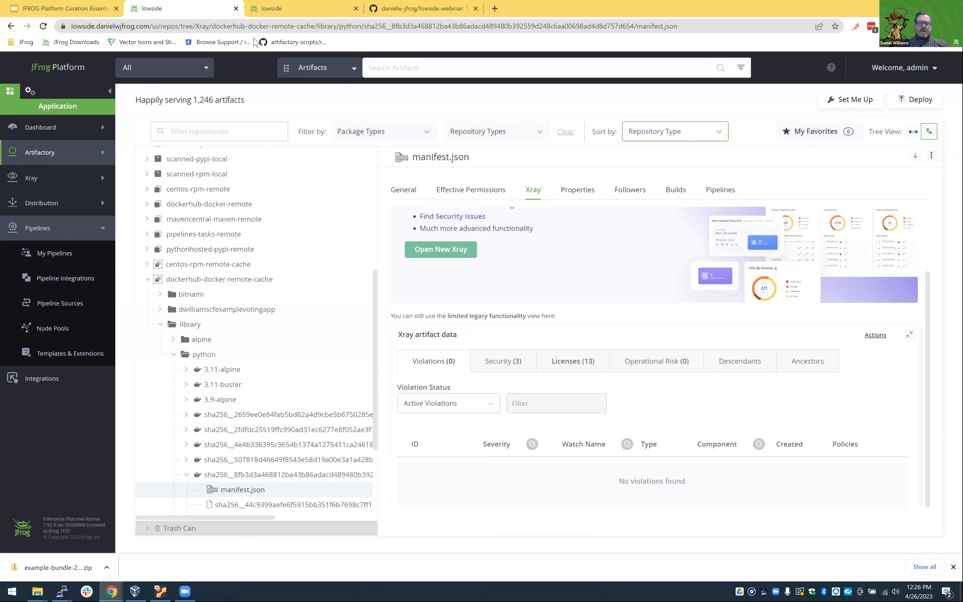
Bring up My Pipelines, switch to the PuTTY session in curation_pre, and open docker_images_2.json in Vim.
left_click(274, 9)
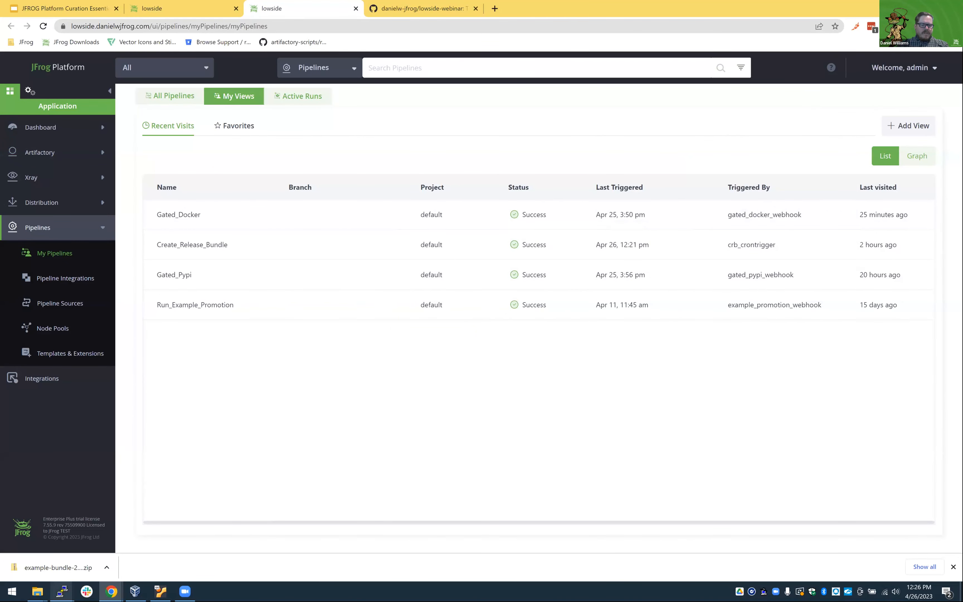
mouse_move(62, 591)
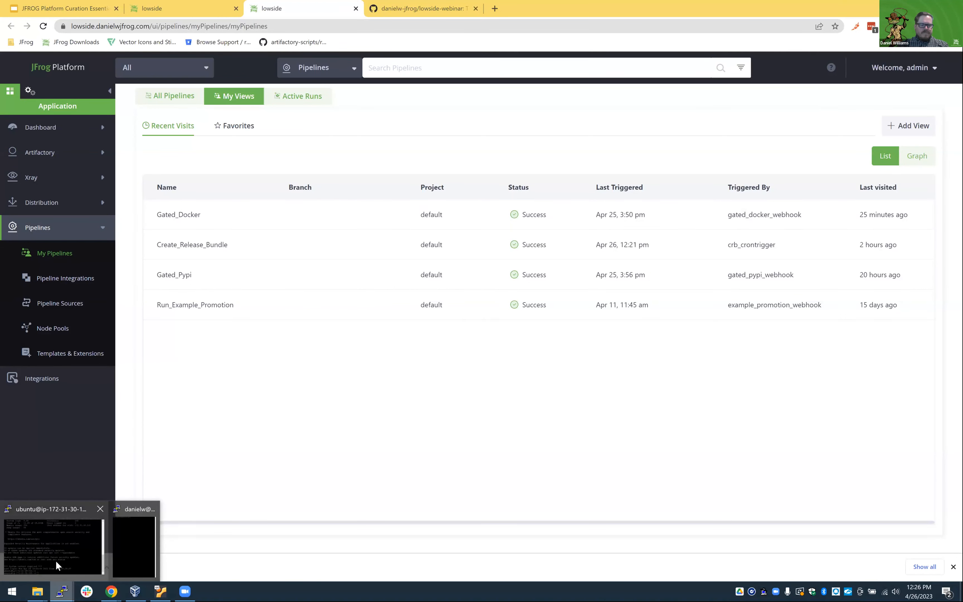
left_click(134, 549)
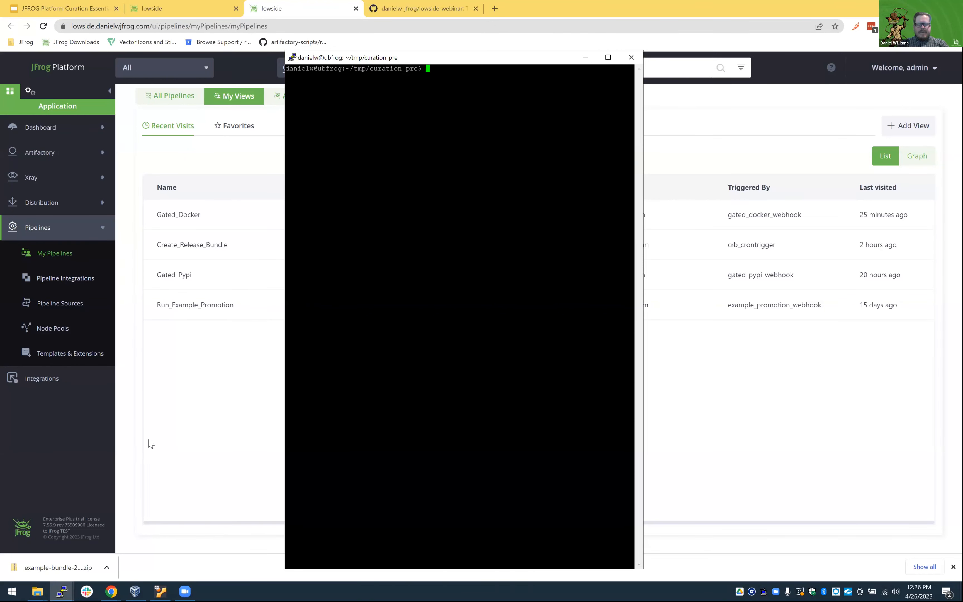
type("dock")
key("Tab")
type("2")
key("Tab")
key("Return")
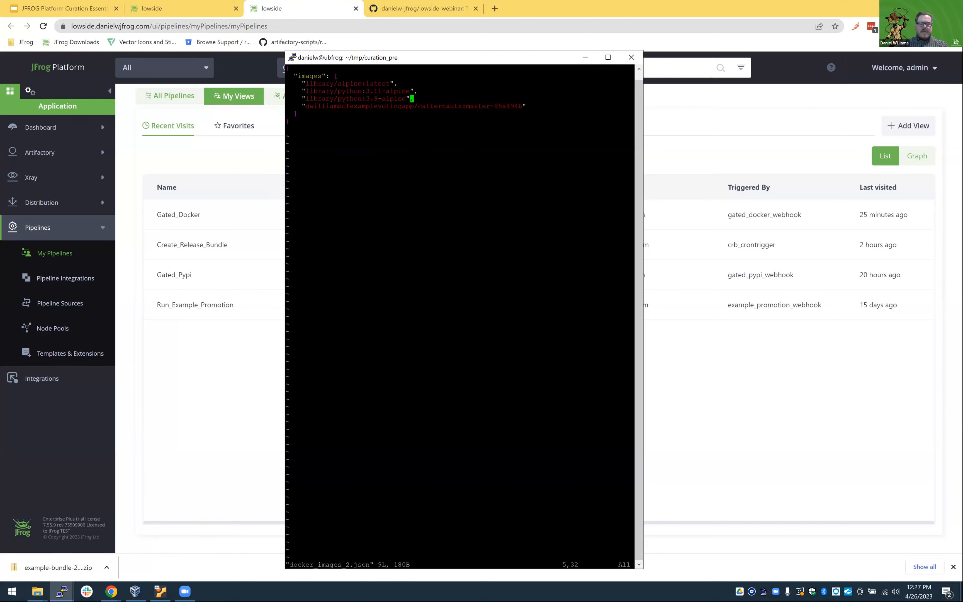
Review the list of Docker images in docker_images_2.json and quit Vim.
type(",")
key("Escape")
type(":q")
key("Return")
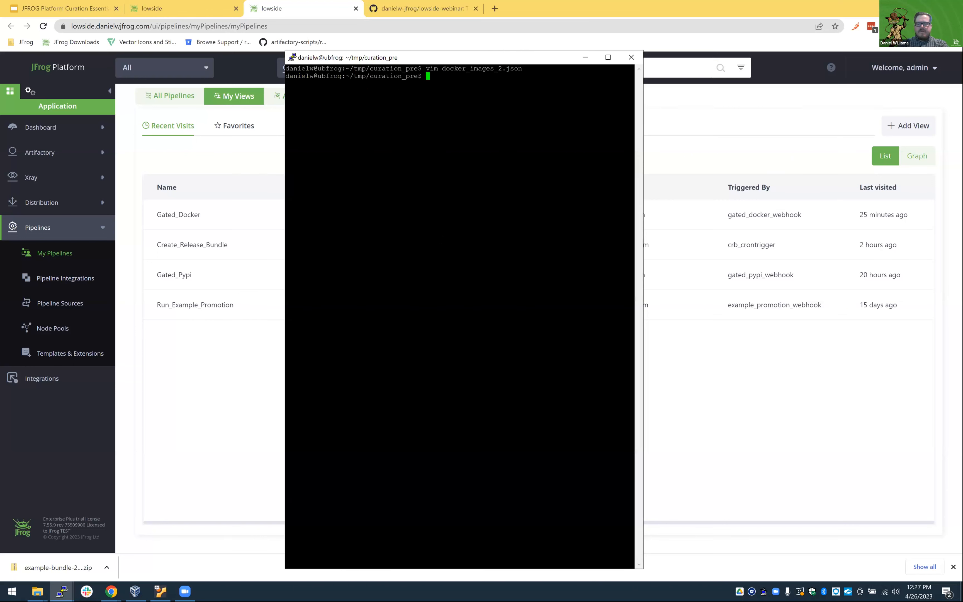
Run the ./run_gated_docker.sh script to trigger the gated Docker pipeline.
type("./run_g")
key("Tab")
type("d")
key("Tab")
key("Return")
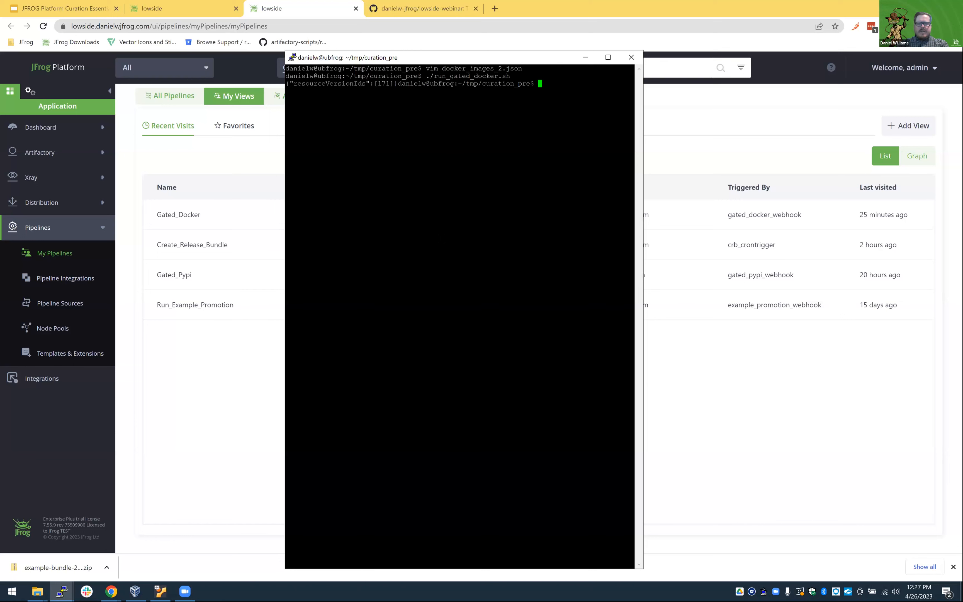
Open ./run_gated_docker.sh in Vim, examine the pipelines API address in its curl request, and quit the editor.
type("vim ")
type("./run_gated_")
type("d")
key("Tab")
key("Return")
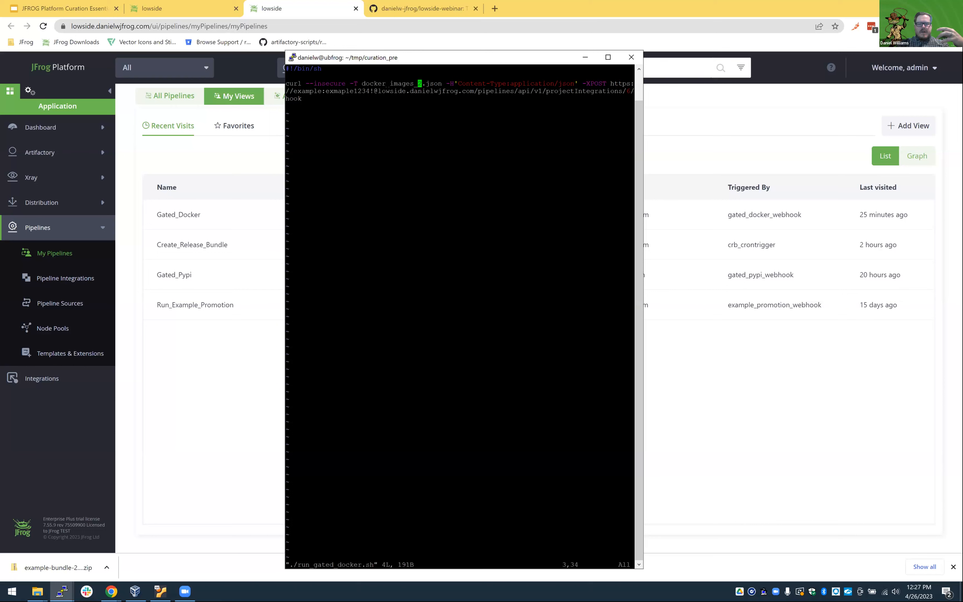
left_click_drag(378, 91, 561, 91)
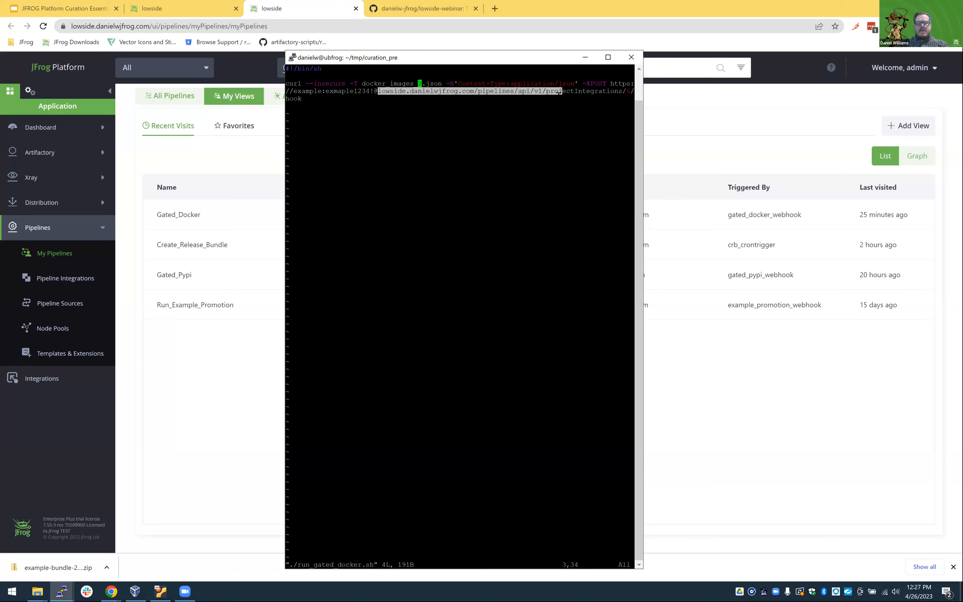
type(":q")
key("Return")
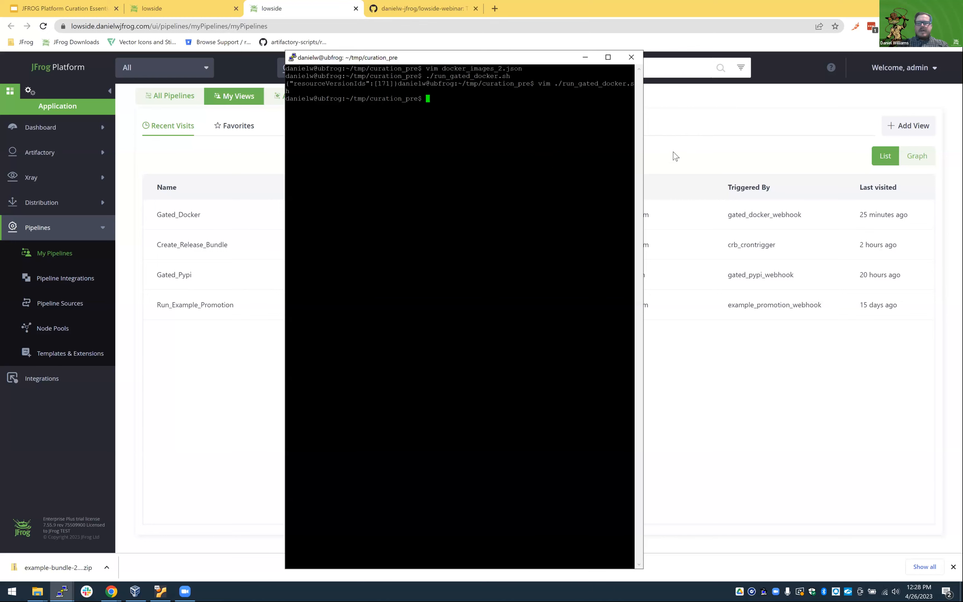
Switch back to the browser, open run #30 of Gated_Docker, and expand the python3 gated_docker.py log under Executing step.
left_click(679, 165)
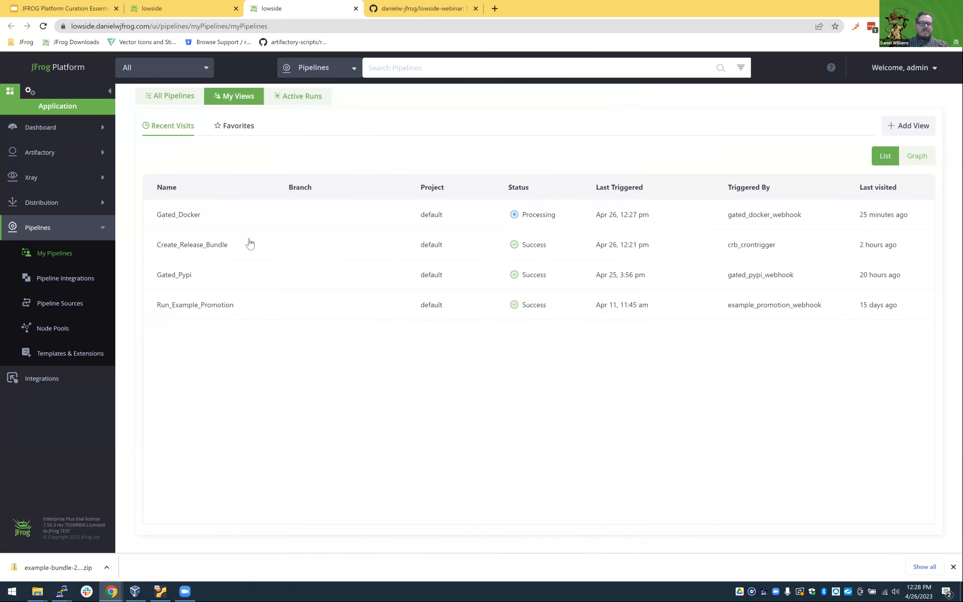
left_click(255, 225)
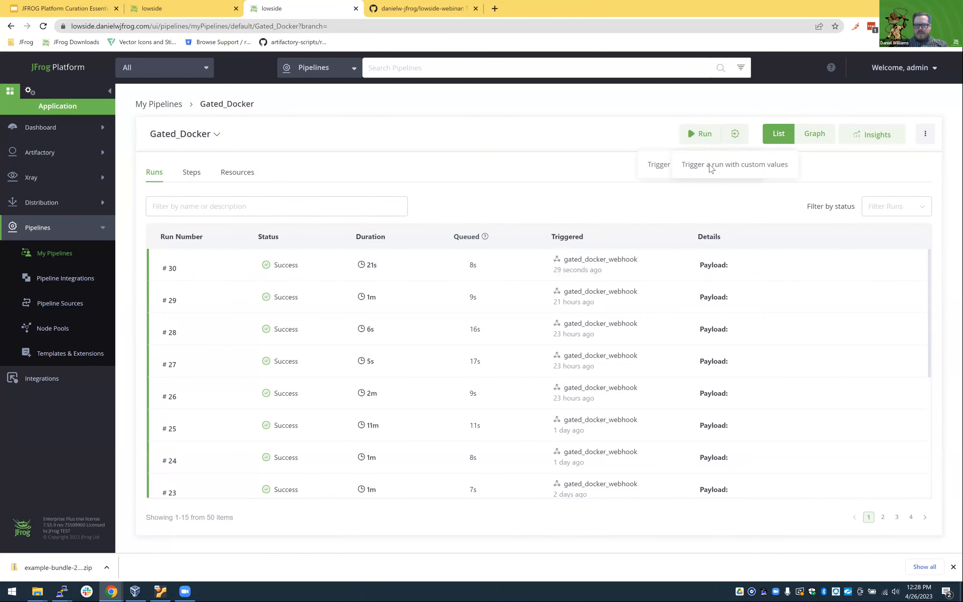
left_click(407, 267)
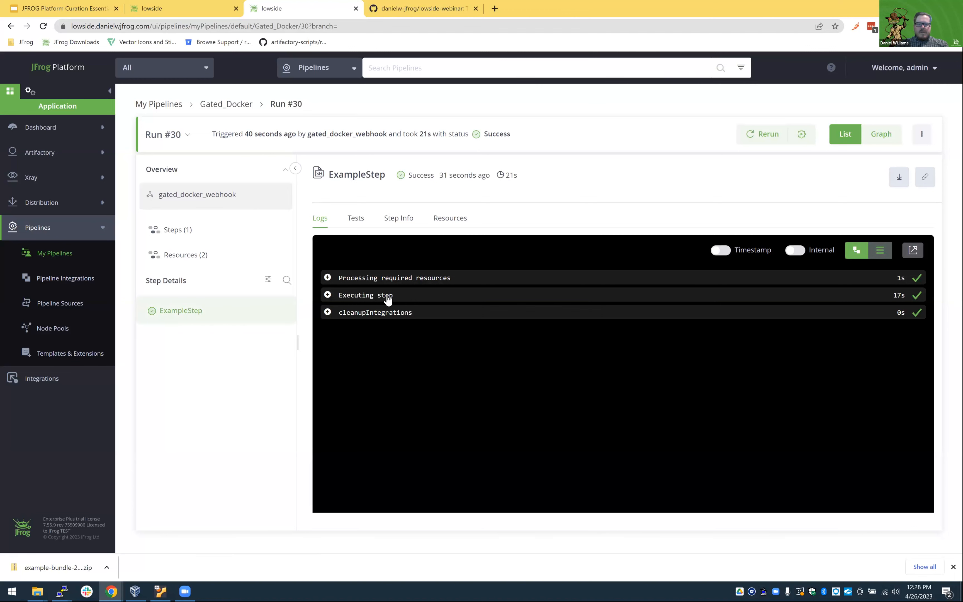
left_click(387, 296)
left_click(505, 350)
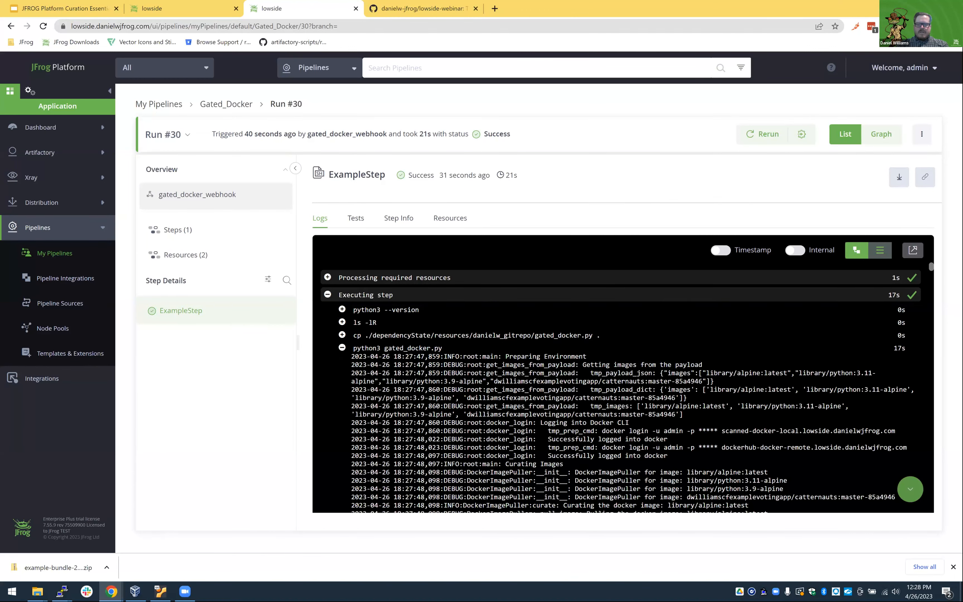
Read the gated_docker.py log through to its end, highlighting the library/python:3.9-alpine result and the Xray blocked-image warning.
scroll(505, 350, "down", 3)
scroll(505, 350, "down", 5)
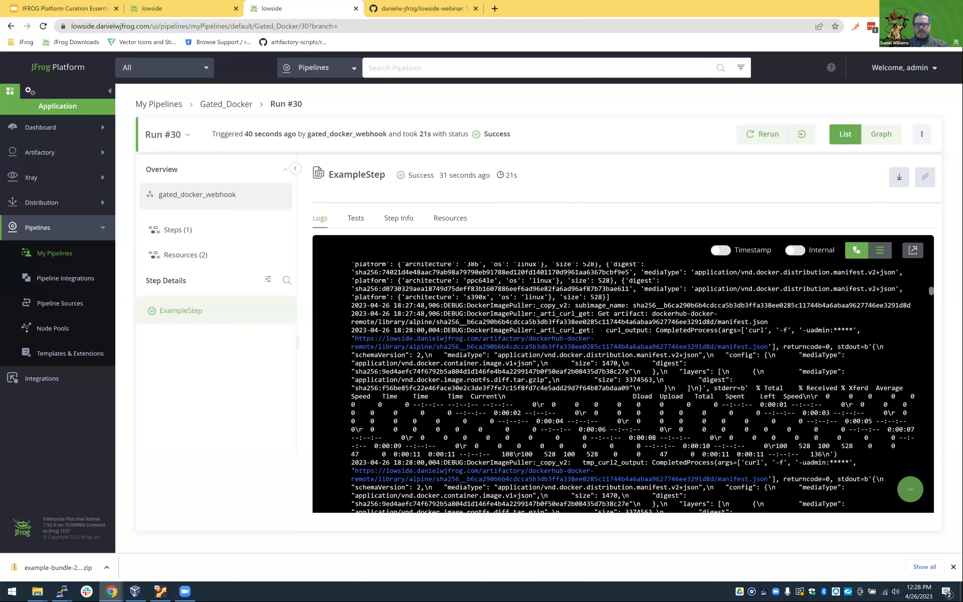
scroll(505, 351, "down", 5)
scroll(505, 350, "down", 5)
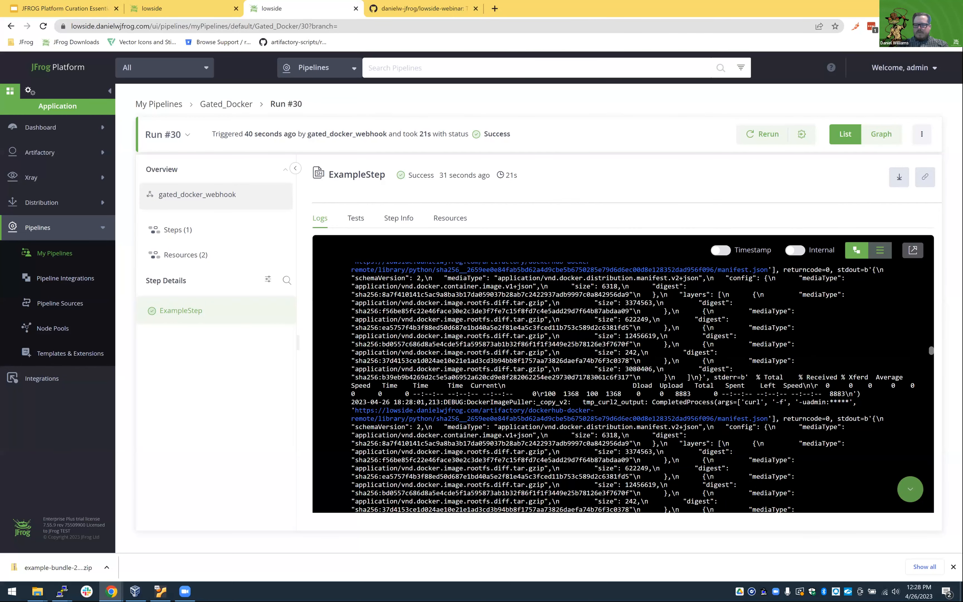
scroll(505, 351, "down", 5)
scroll(505, 350, "down", 20)
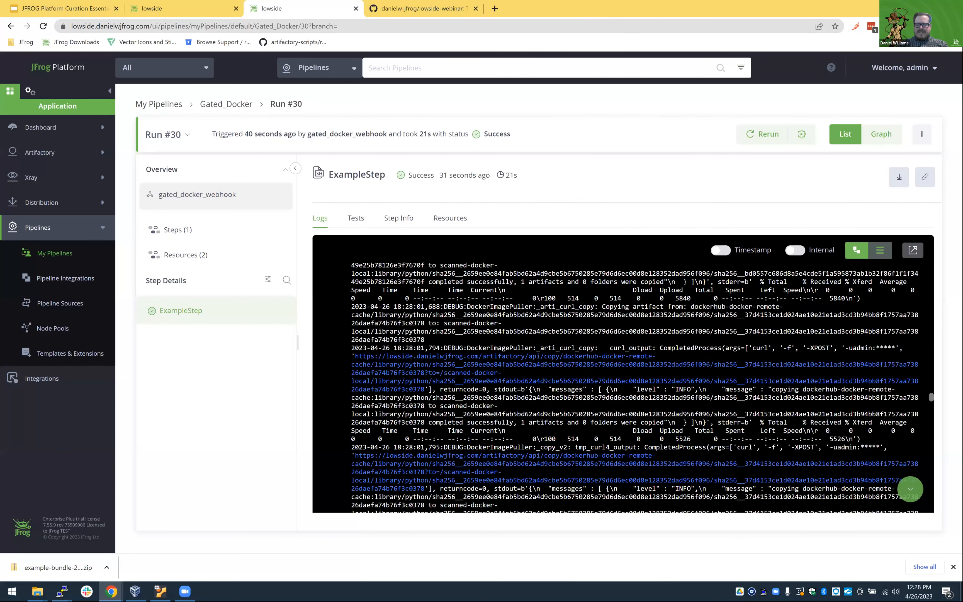
scroll(654, 469, "down", 15)
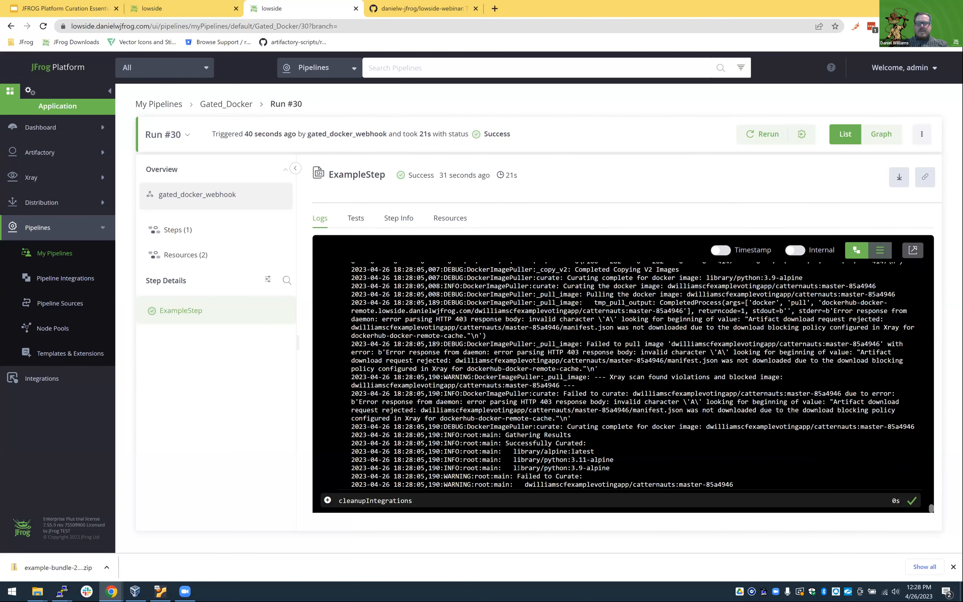
left_click_drag(513, 468, 613, 472)
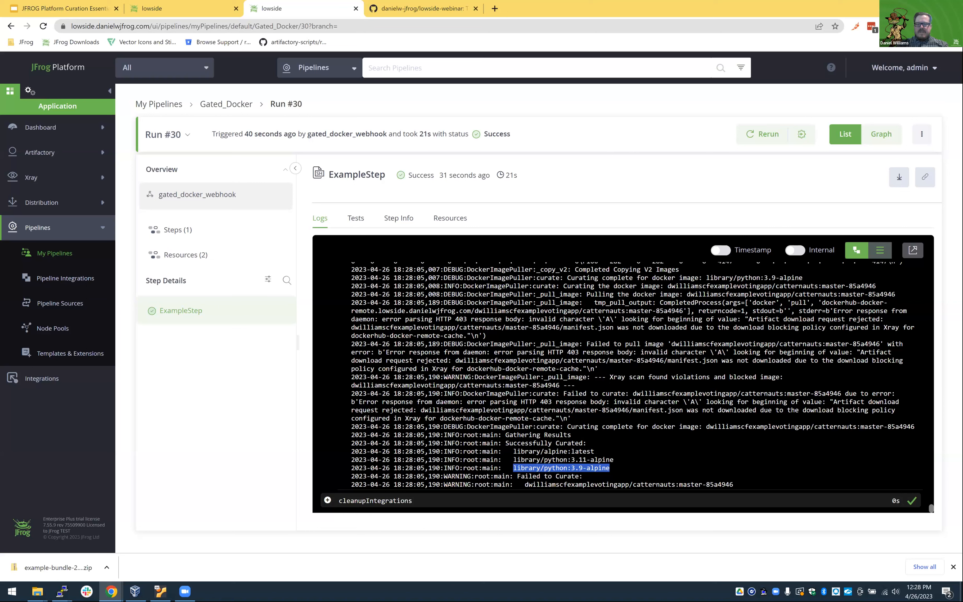
left_click_drag(595, 378, 676, 384)
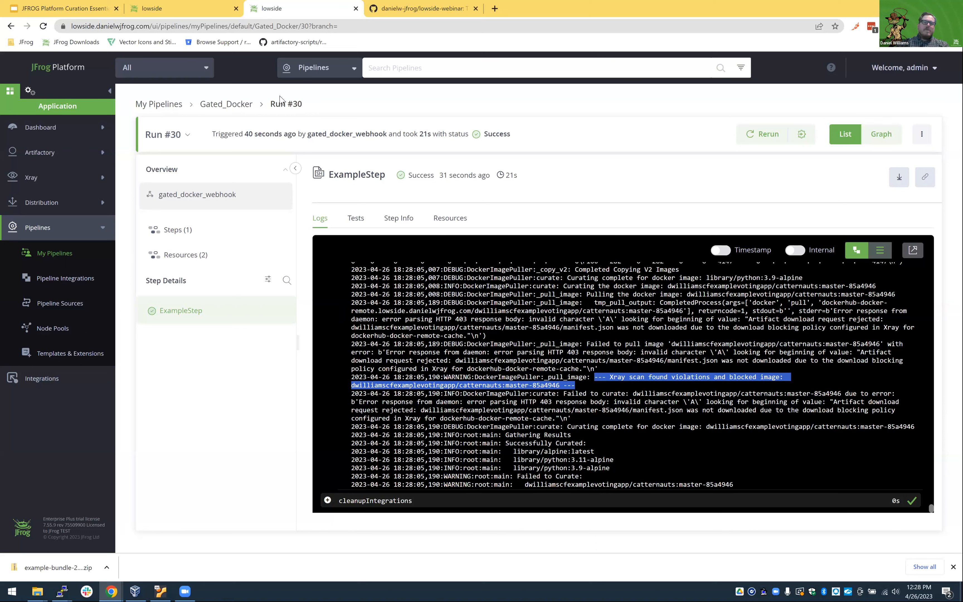
Return to the Artifactory repository tree, refresh scanned-docker-local, and expand its library folder to check the curated python images.
left_click(173, 8)
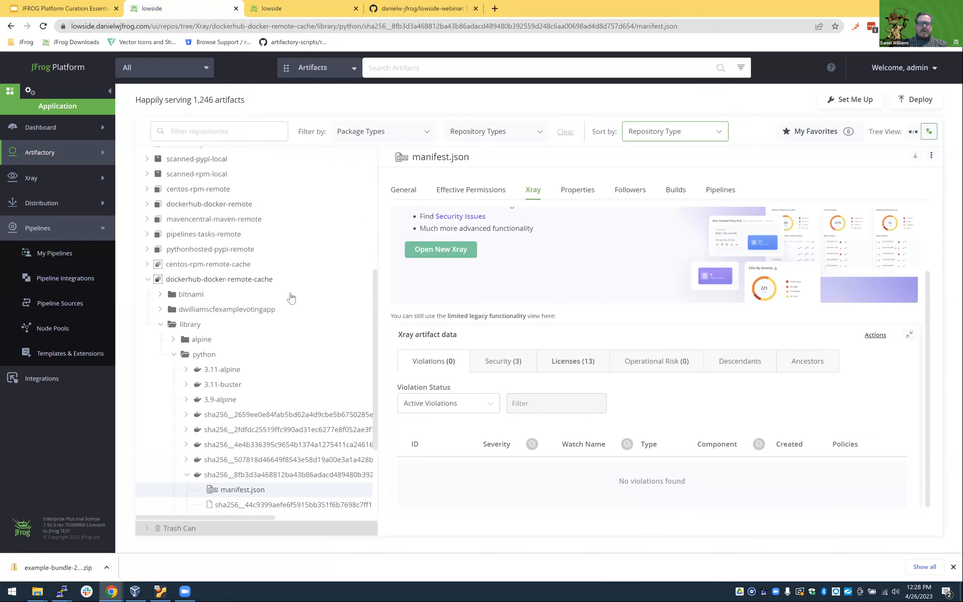
scroll(290, 297, "up", 6)
left_click(211, 291)
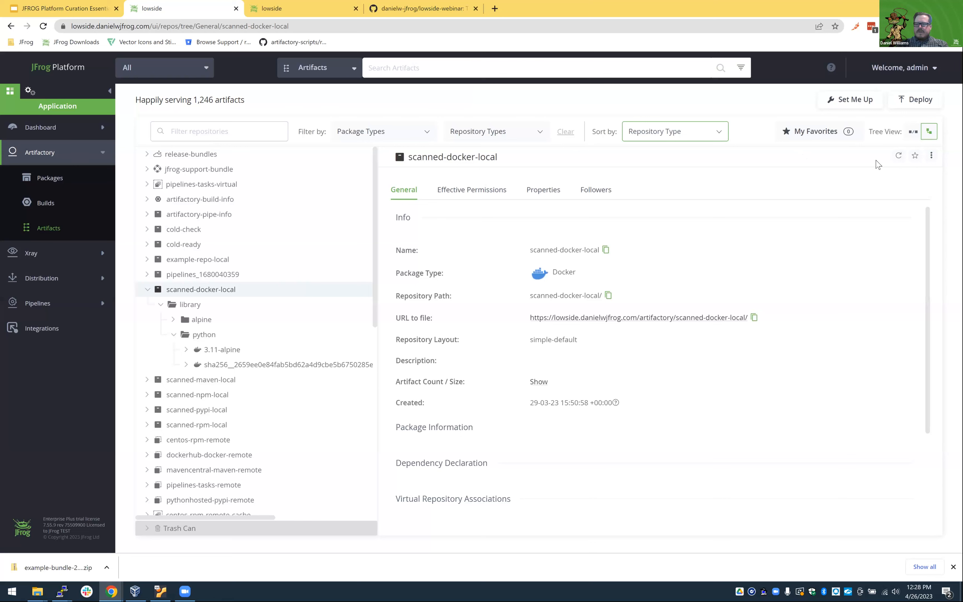
left_click(899, 155)
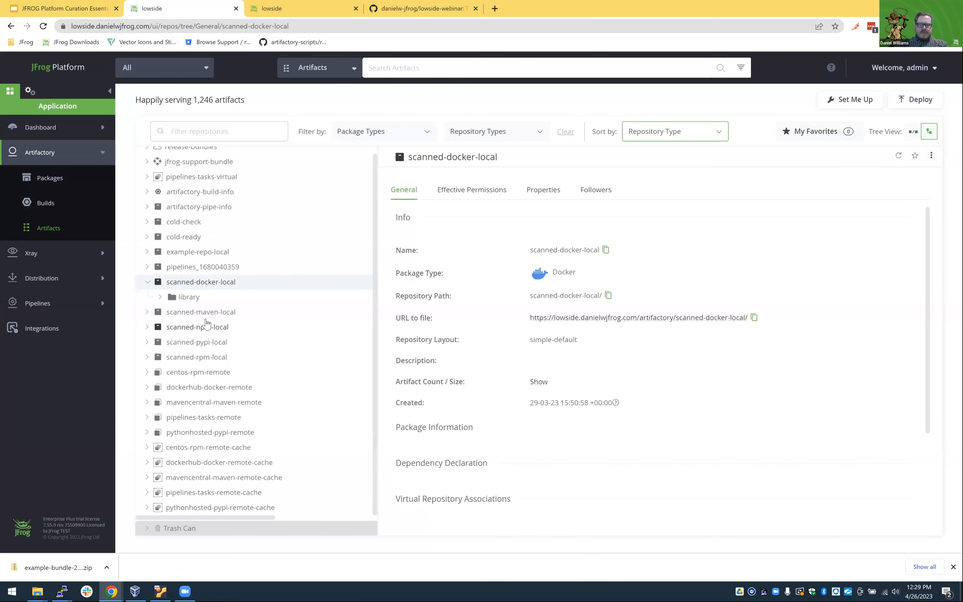
left_click(163, 299)
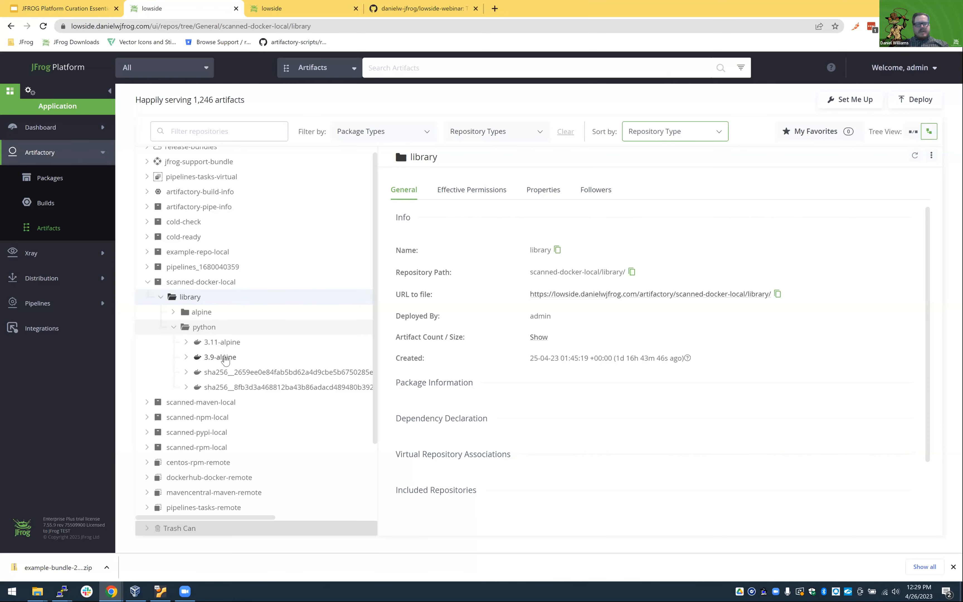
View the distributable release bundles, and in the other browser tab open run #35 of the Create_Release_Bundle pipeline.
left_click(28, 287)
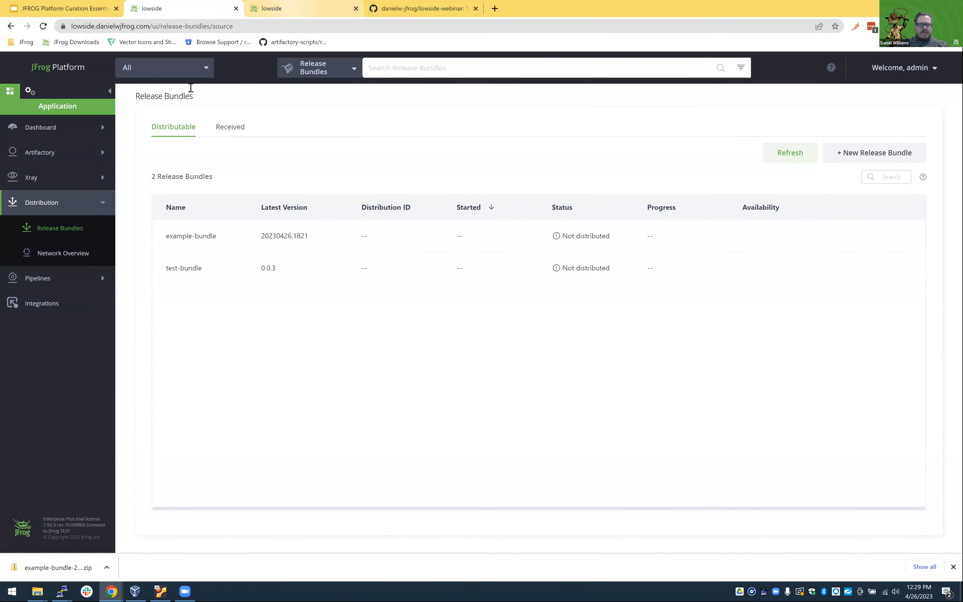
key("ctrl+Tab")
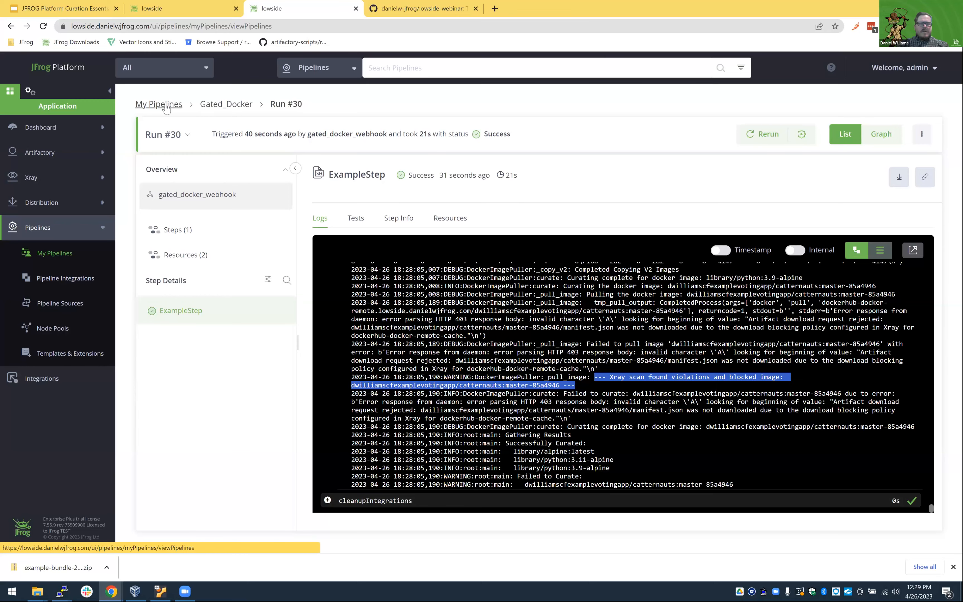
left_click(166, 104)
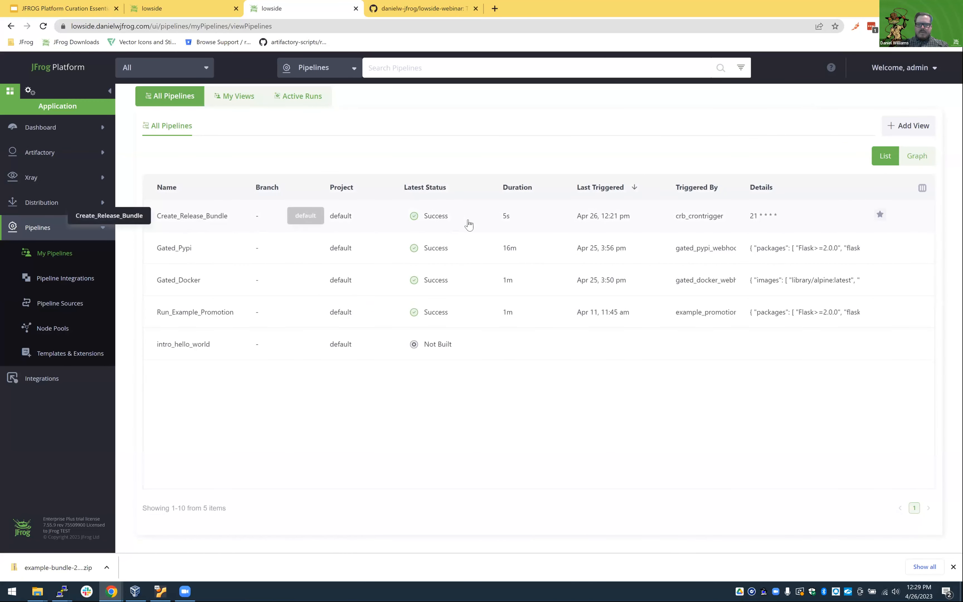
left_click(238, 221)
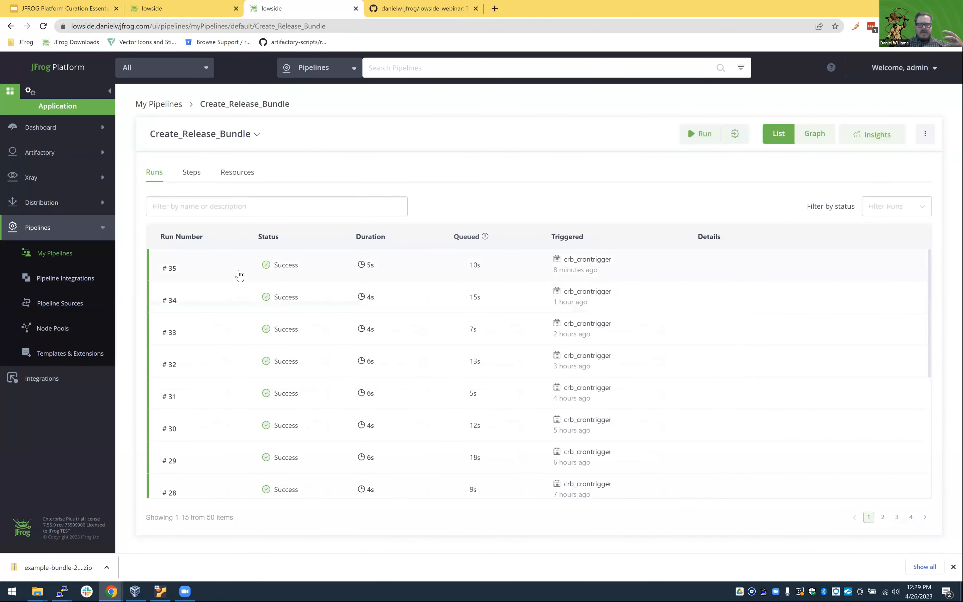
left_click(239, 275)
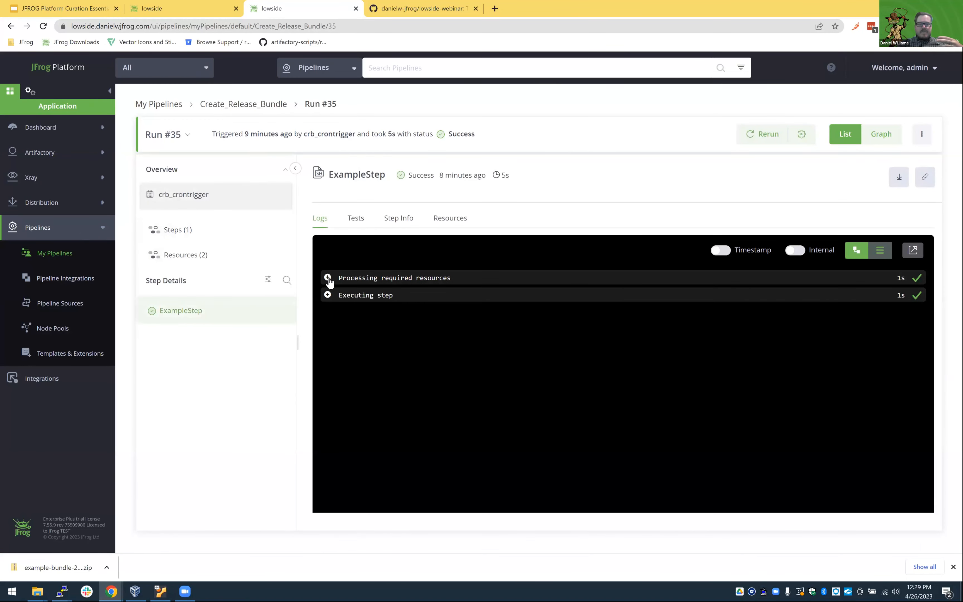
Expand the python3 create_release_bundle.py log under Executing step in run #35 and read it through to its end.
left_click(328, 296)
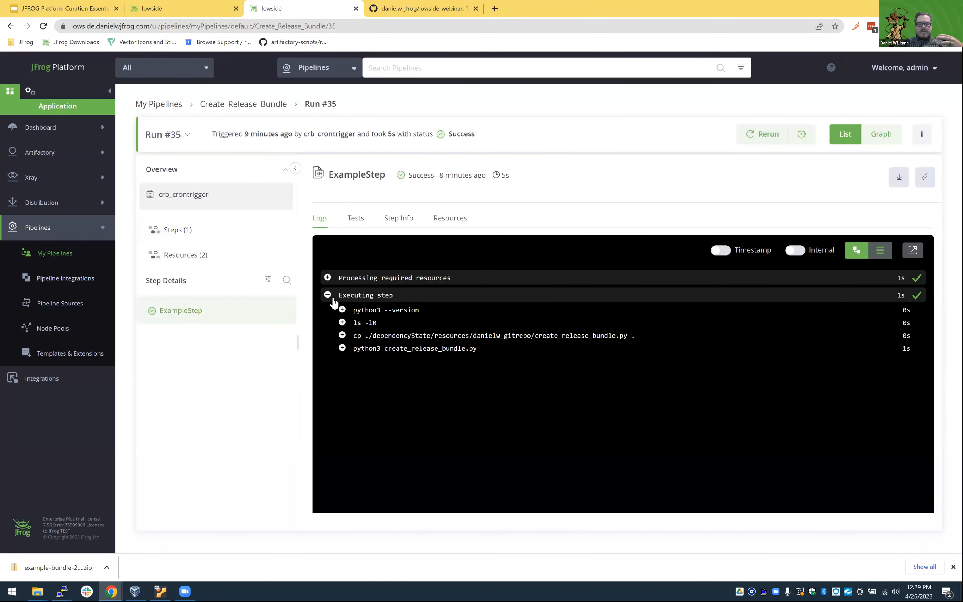
left_click(343, 349)
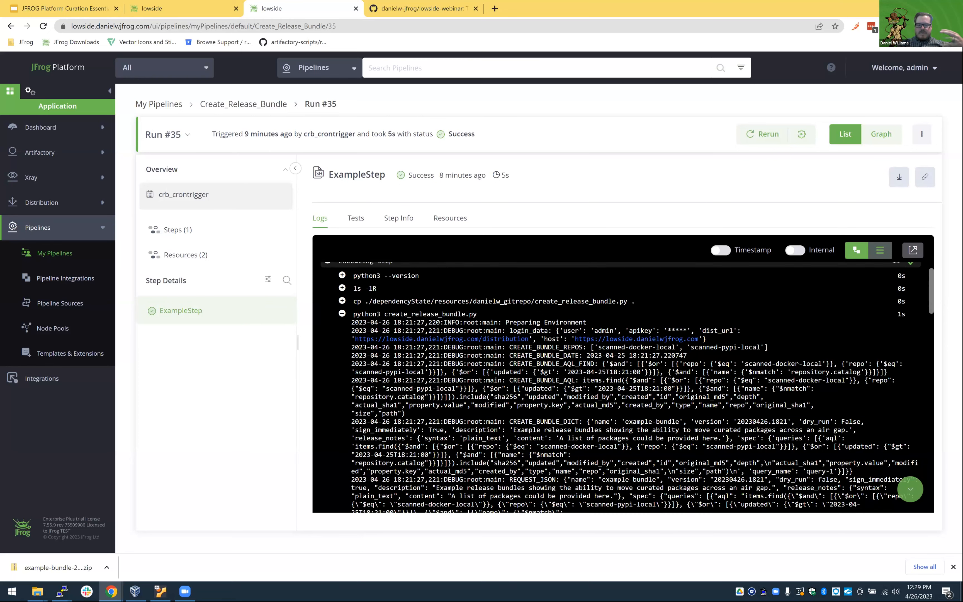
scroll(621, 382, "down", 3)
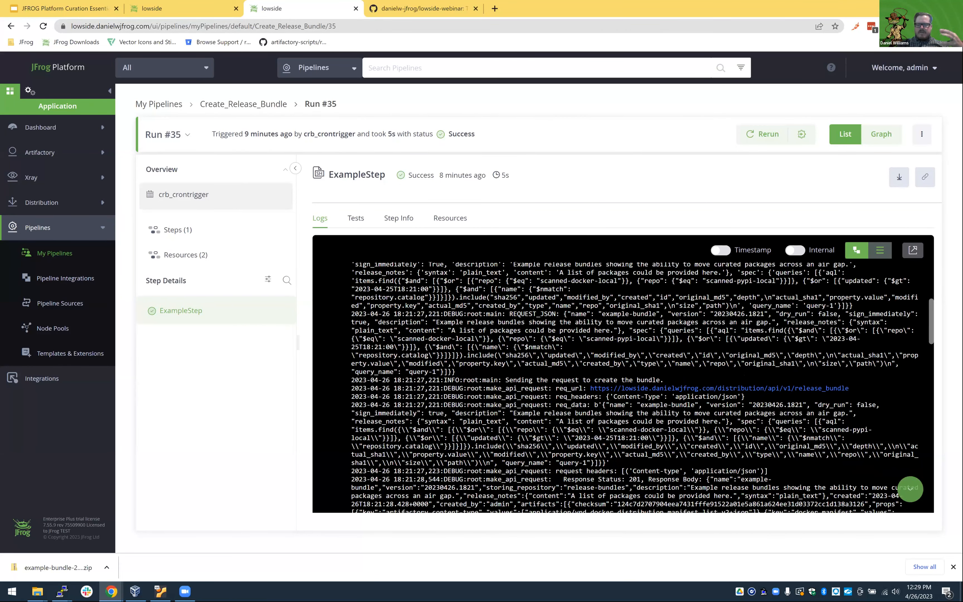
scroll(581, 365, "down", 5)
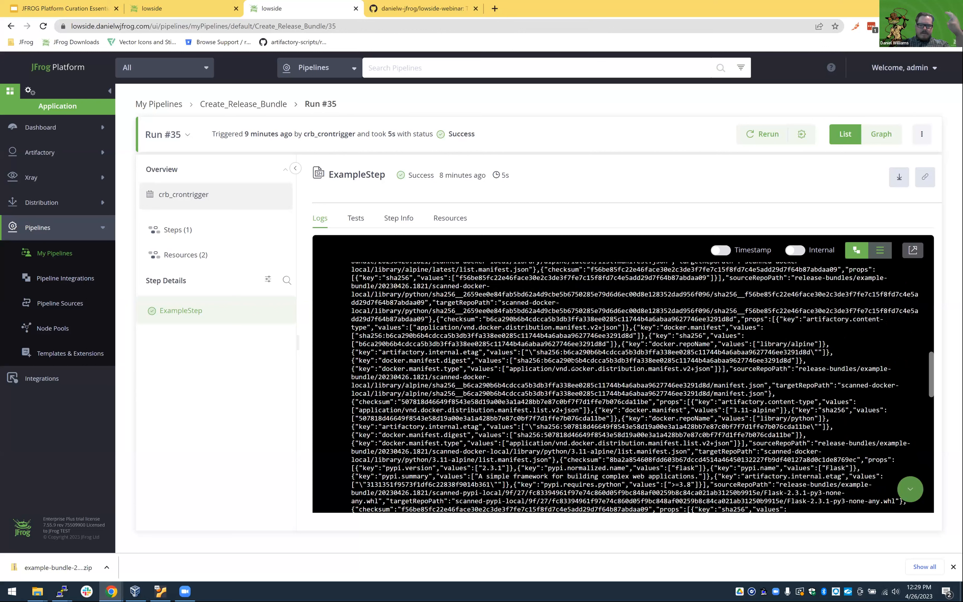
scroll(572, 368, "down", 5)
scroll(597, 508, "down", 3)
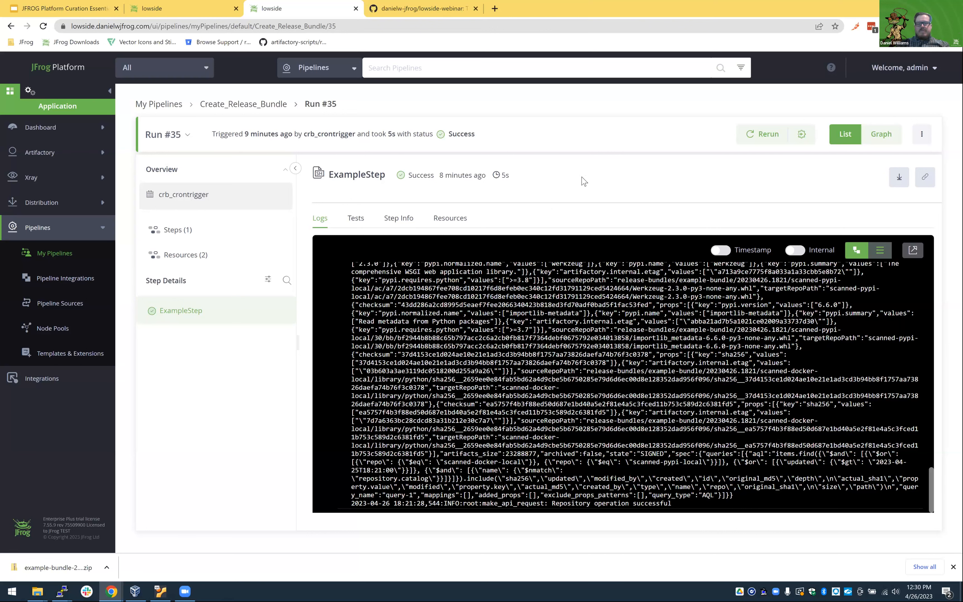
Go back to the Create_Release_Bundle pipeline and trigger a new run with default values.
left_click(238, 108)
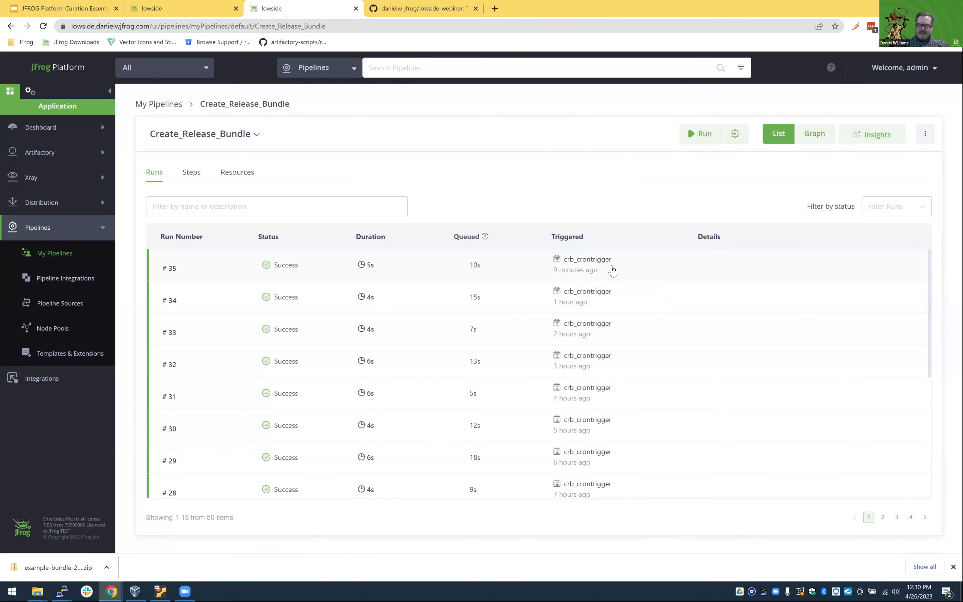
left_click(705, 137)
left_click(592, 340)
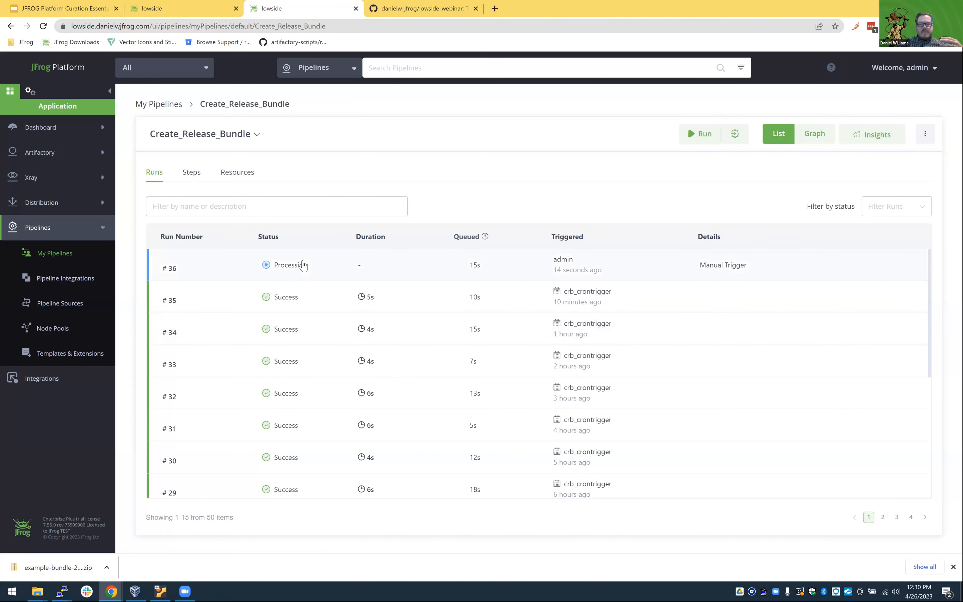
Open run #36 of Create_Release_Bundle and read its python3 create_release_bundle.py log under Executing step through to the end.
left_click(395, 272)
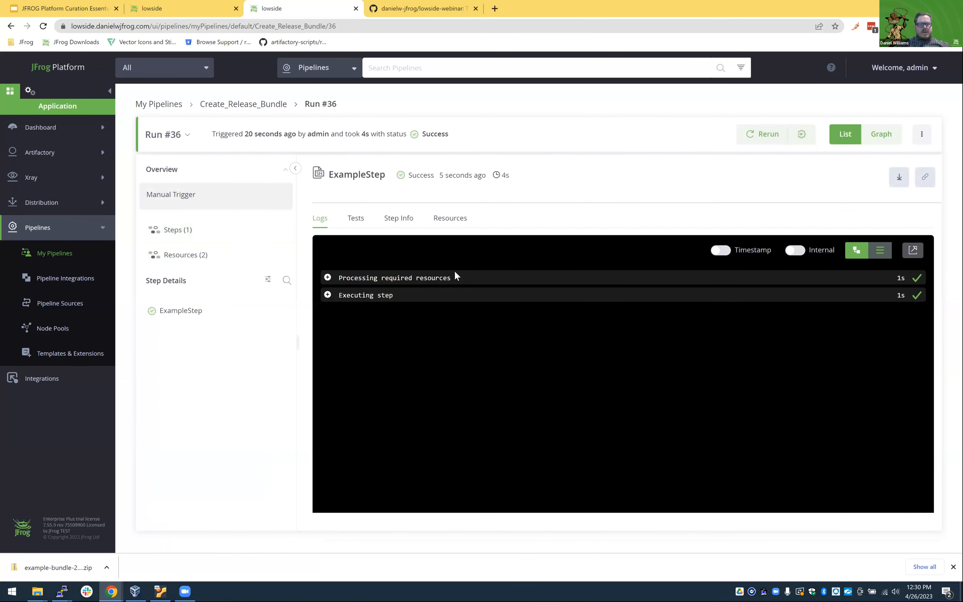
left_click(329, 298)
left_click(342, 349)
scroll(487, 381, "down", 5)
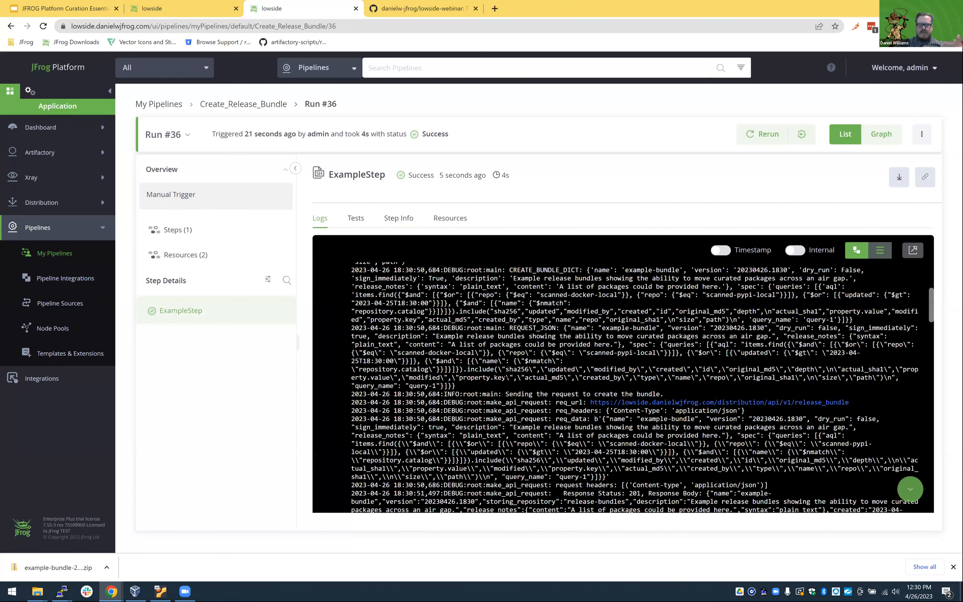
scroll(505, 378, "down", 5)
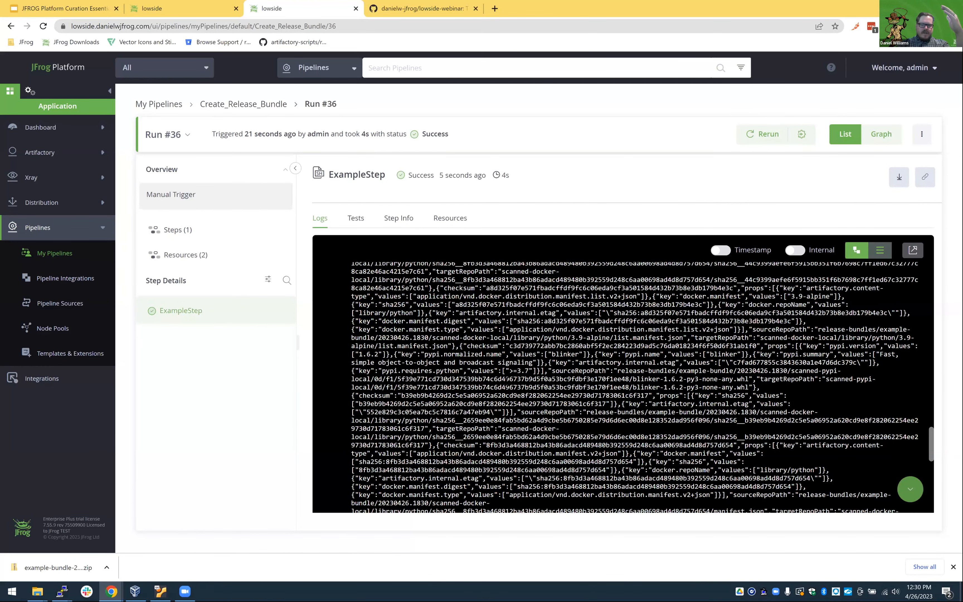
scroll(507, 377, "down", 5)
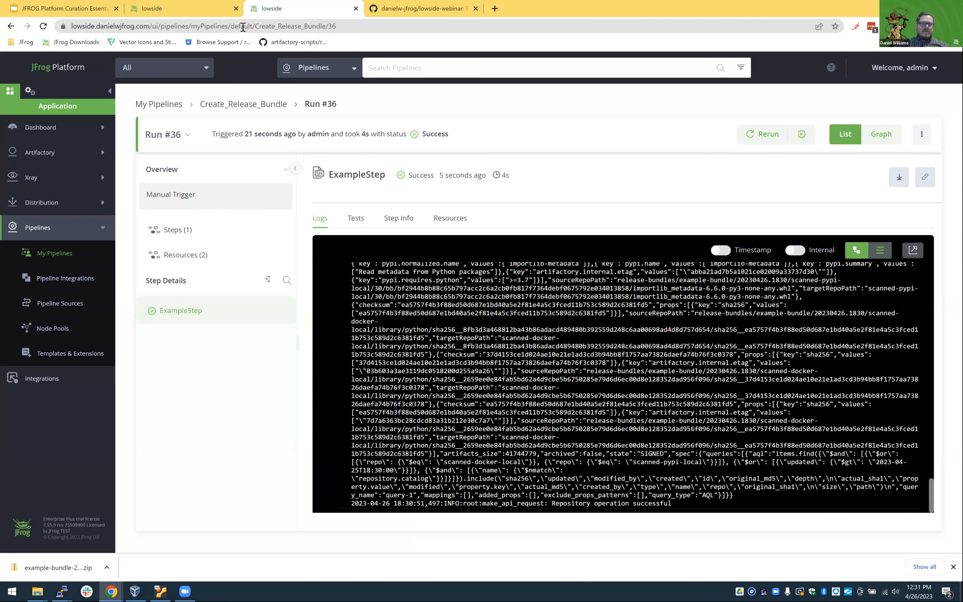
Reload the Release Bundles page in the other browser tab and open version 20230426.1830 of example-bundle.
left_click(174, 9)
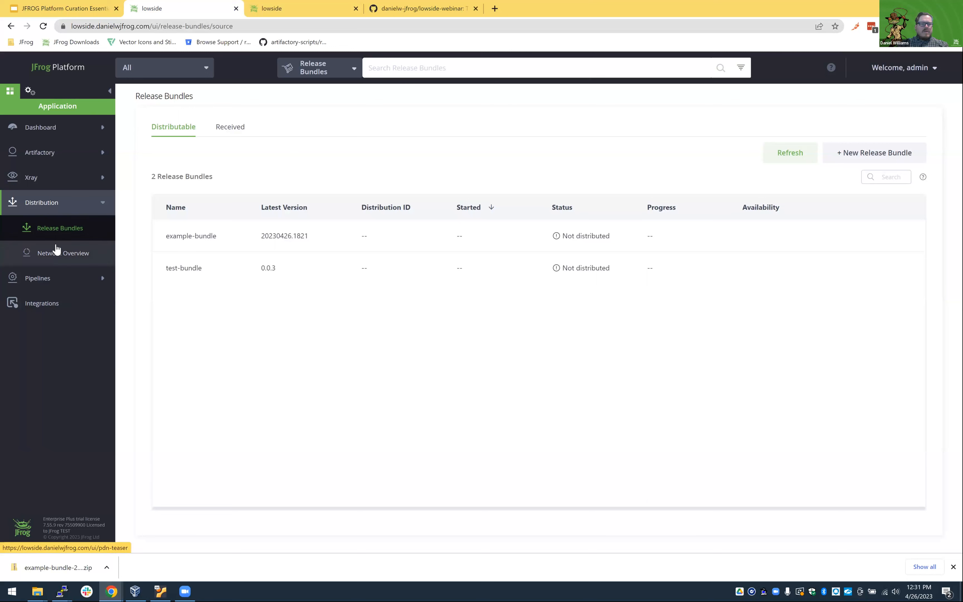
left_click(44, 26)
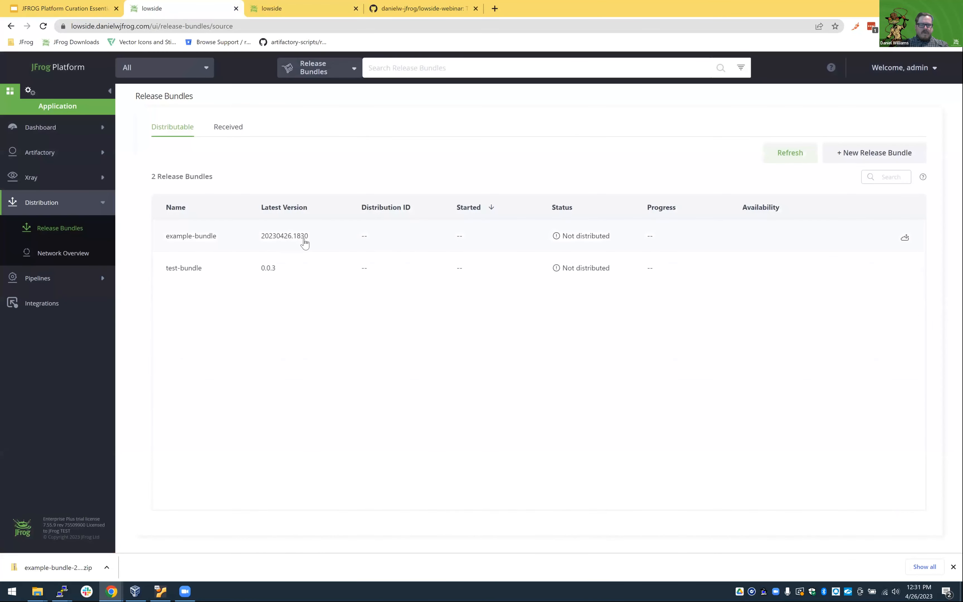
left_click(205, 238)
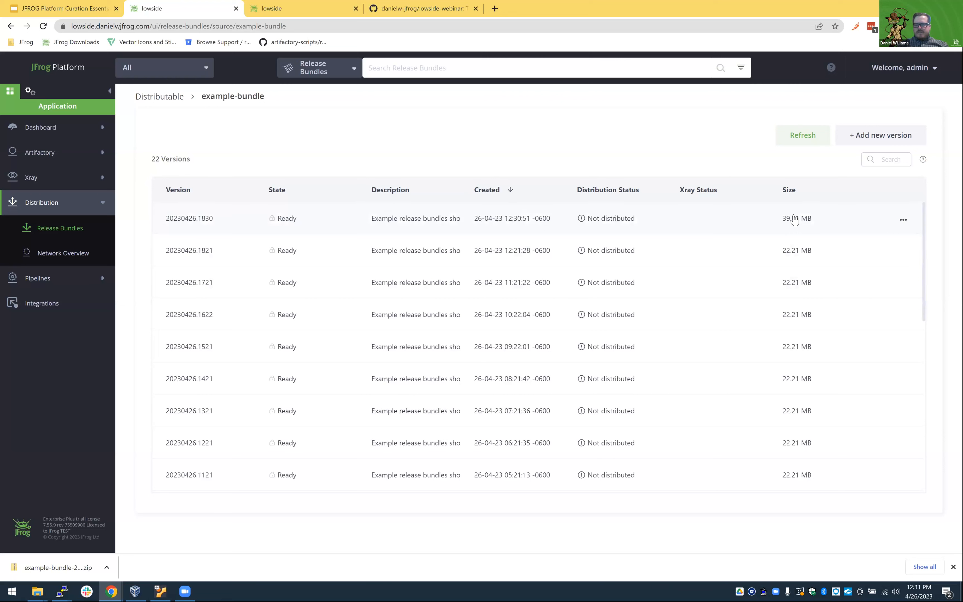
left_click(687, 223)
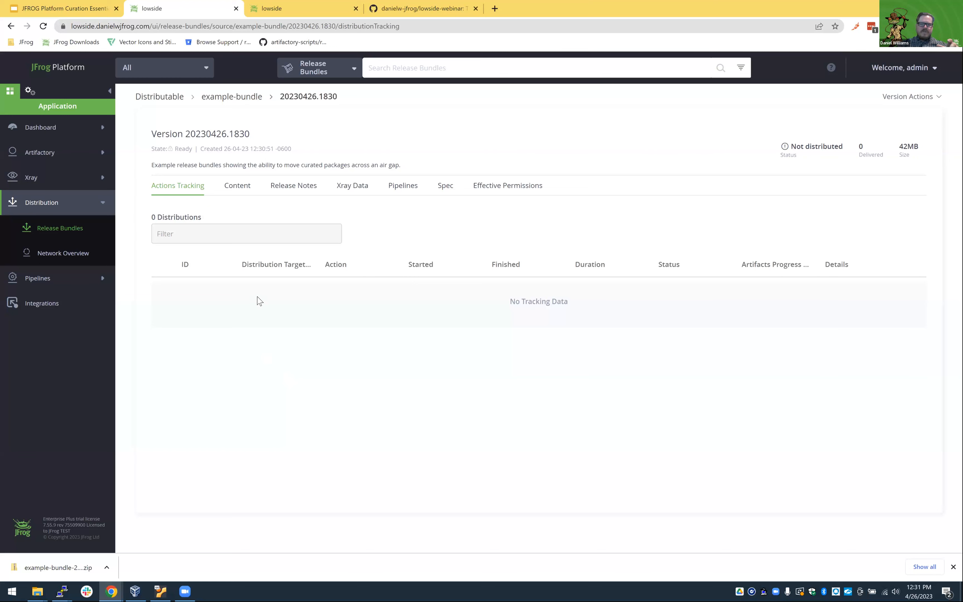
Examine the bundle version's content by expanding library/alpine, library/python and Files, highlighting 3.9-alpine in the manifest path.
left_click(237, 187)
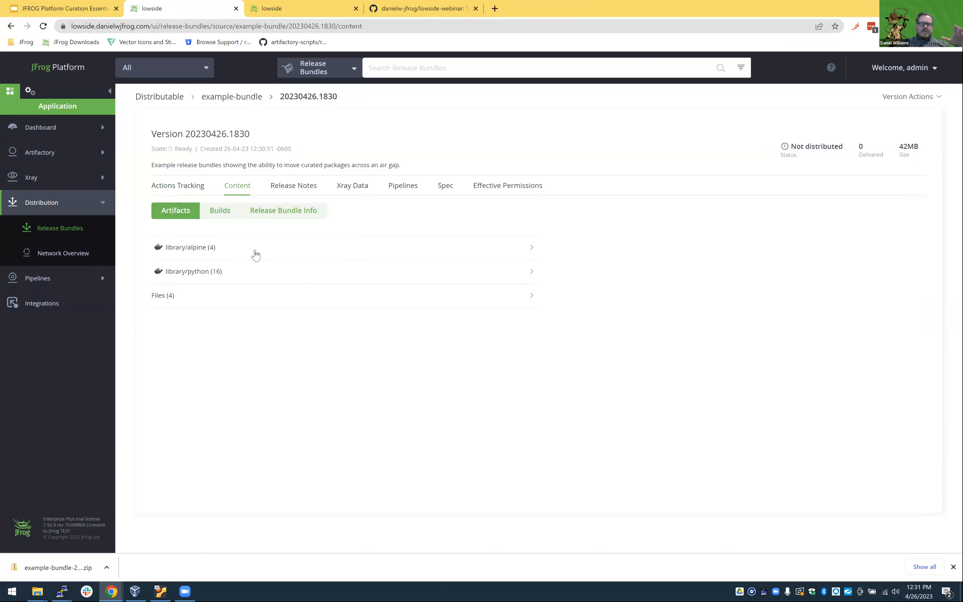
left_click(256, 254)
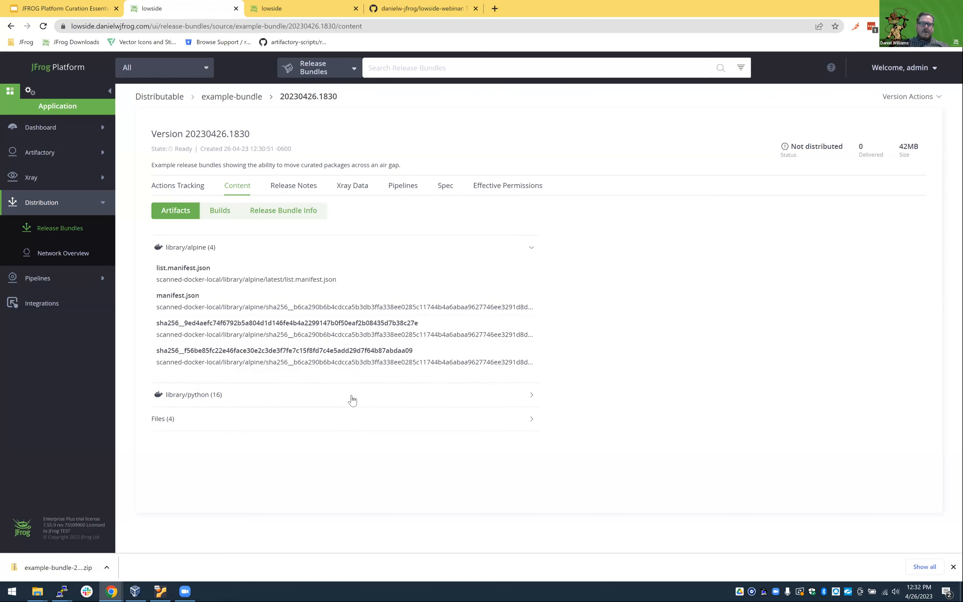
left_click(352, 396)
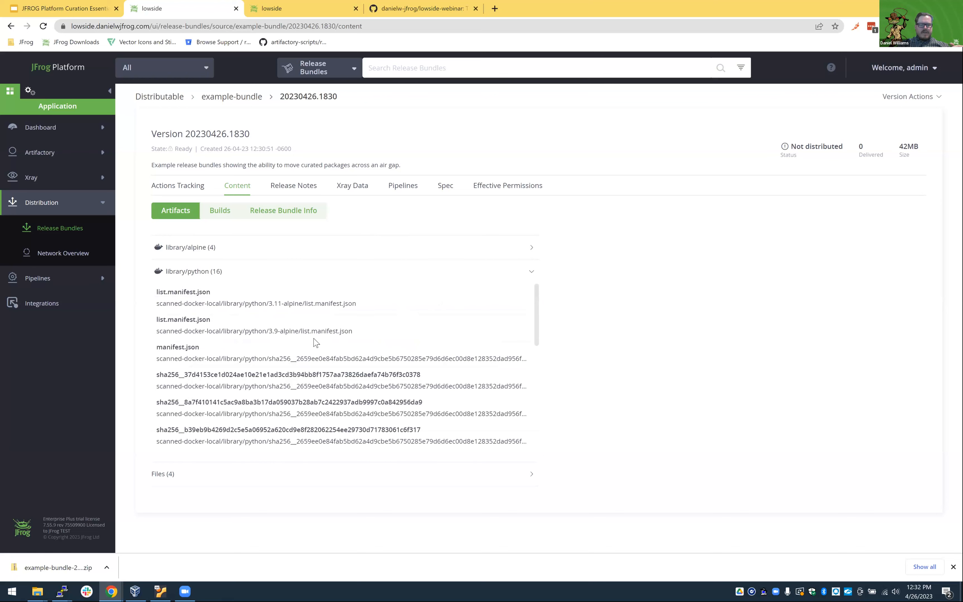
left_click_drag(263, 329, 299, 331)
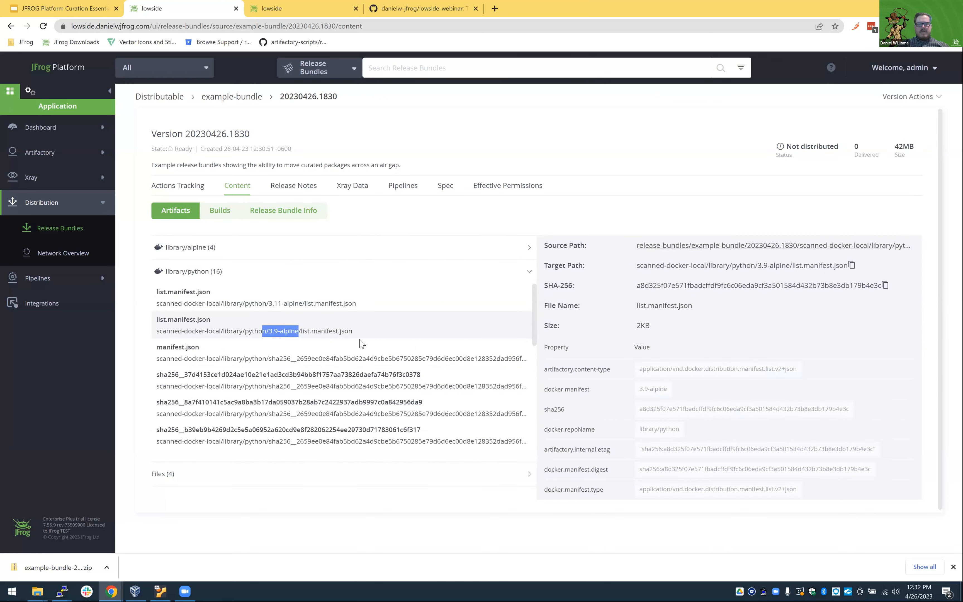
scroll(382, 301, "down", 8)
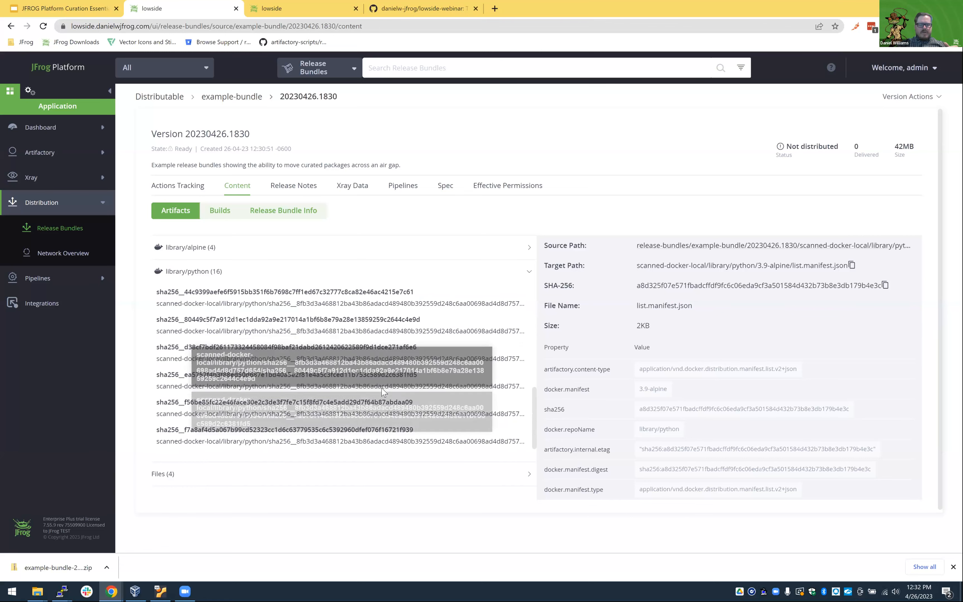
left_click(215, 273)
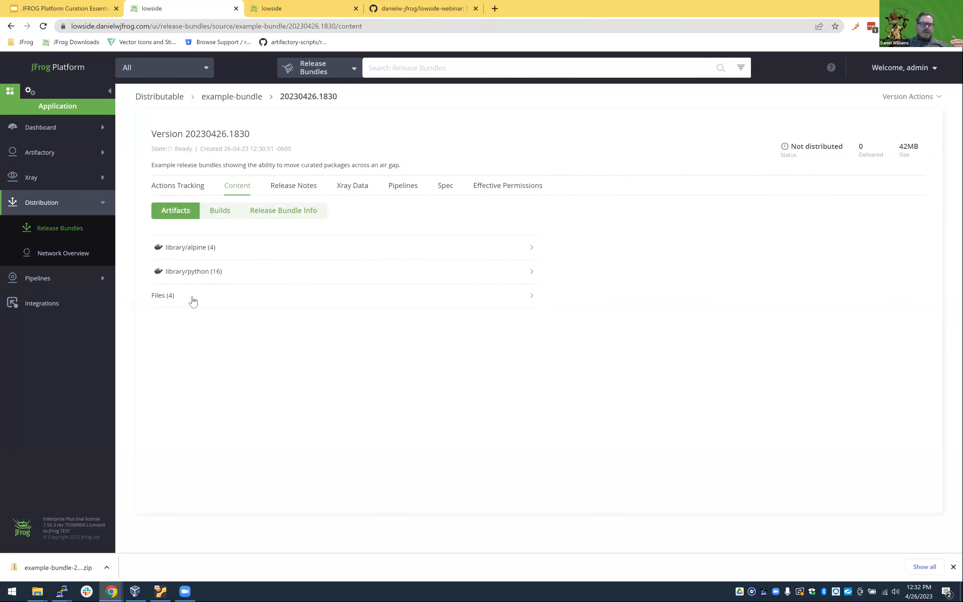
left_click(192, 298)
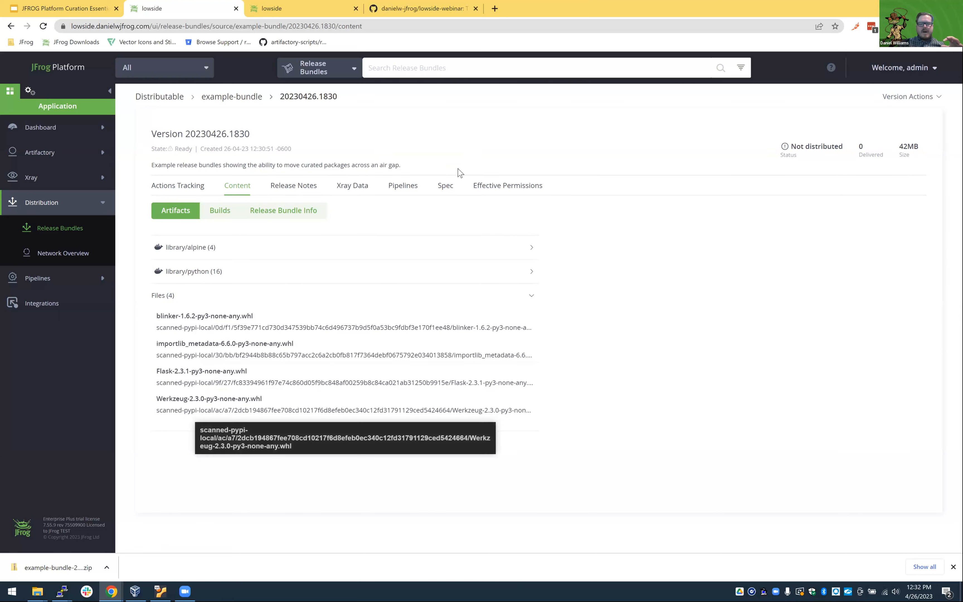
Open the bundle version's spec, expand query-1, and examine which repositories its AQL query selects.
left_click(445, 186)
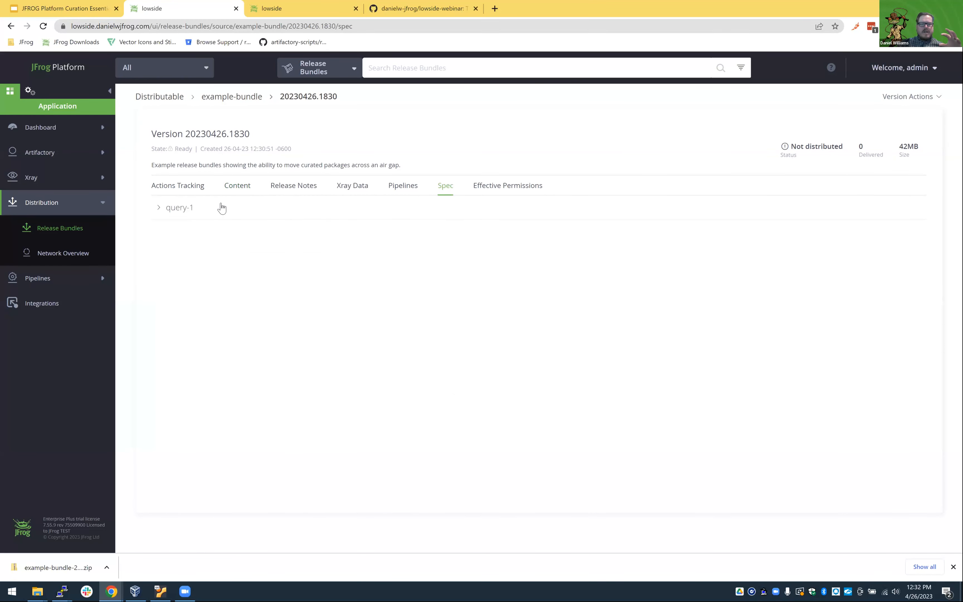
left_click(167, 208)
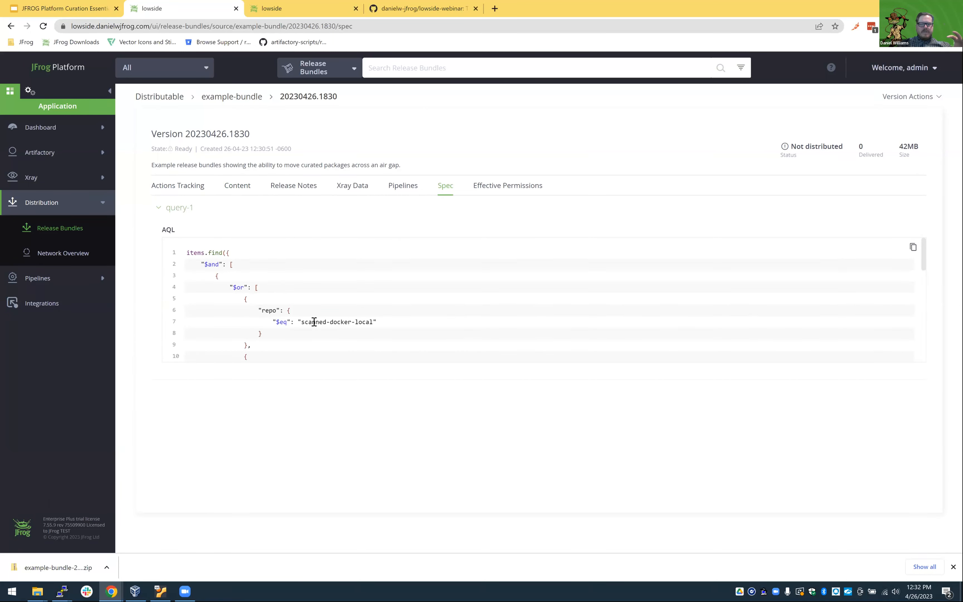
scroll(316, 299, "down", 5)
scroll(316, 286, "up", 5)
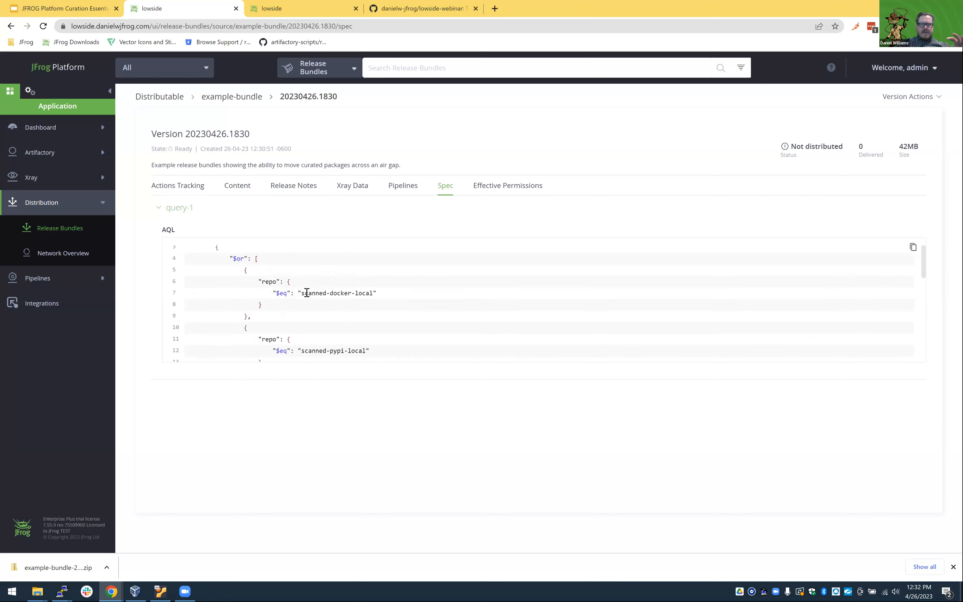
scroll(319, 320, "down", 3)
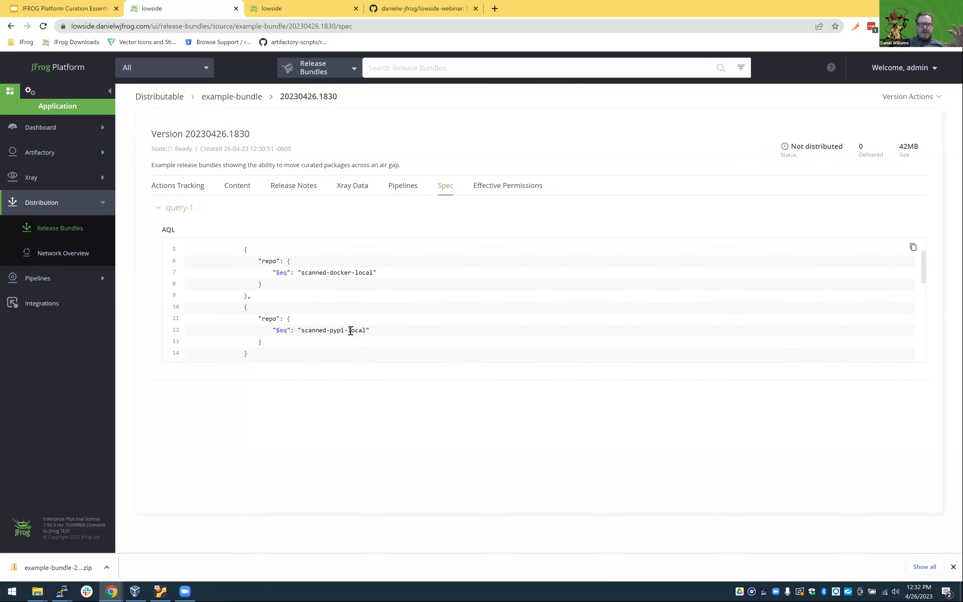
Examine the rest of query-1's AQL, highlighting the updated date filter and the $nmatch condition on repository.catalog.
scroll(363, 332, "down", 3)
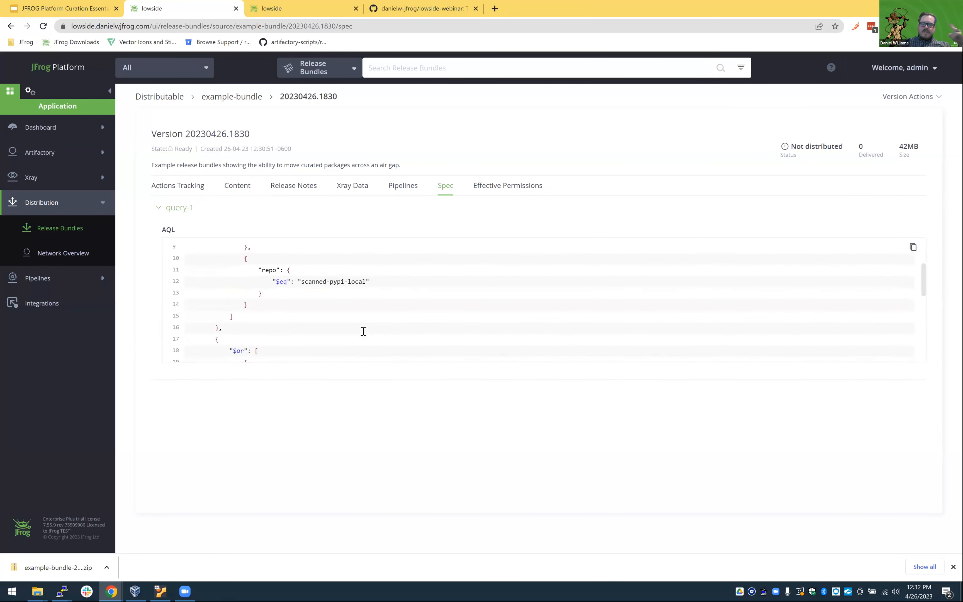
scroll(370, 334, "down", 5)
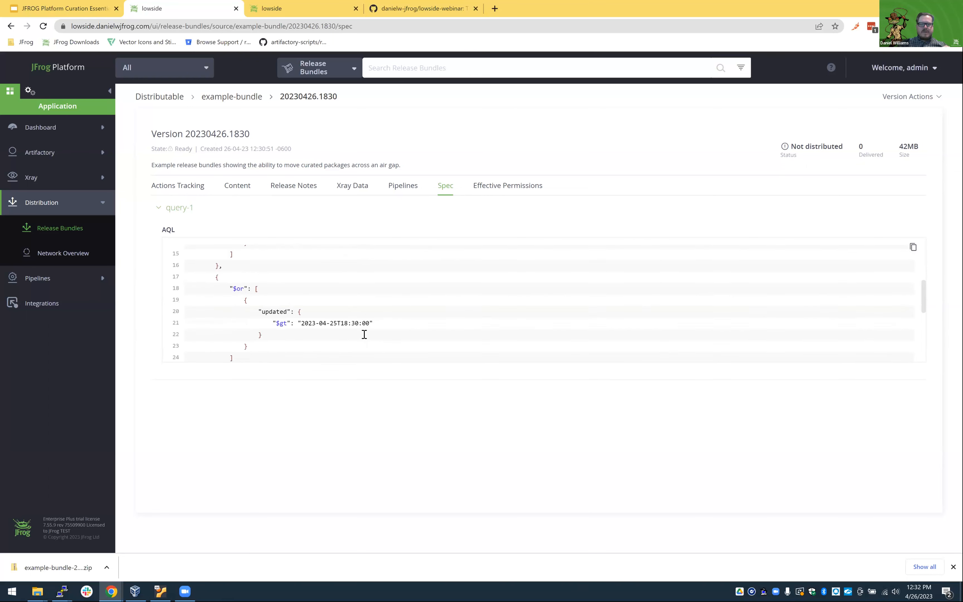
left_click_drag(301, 283, 379, 286)
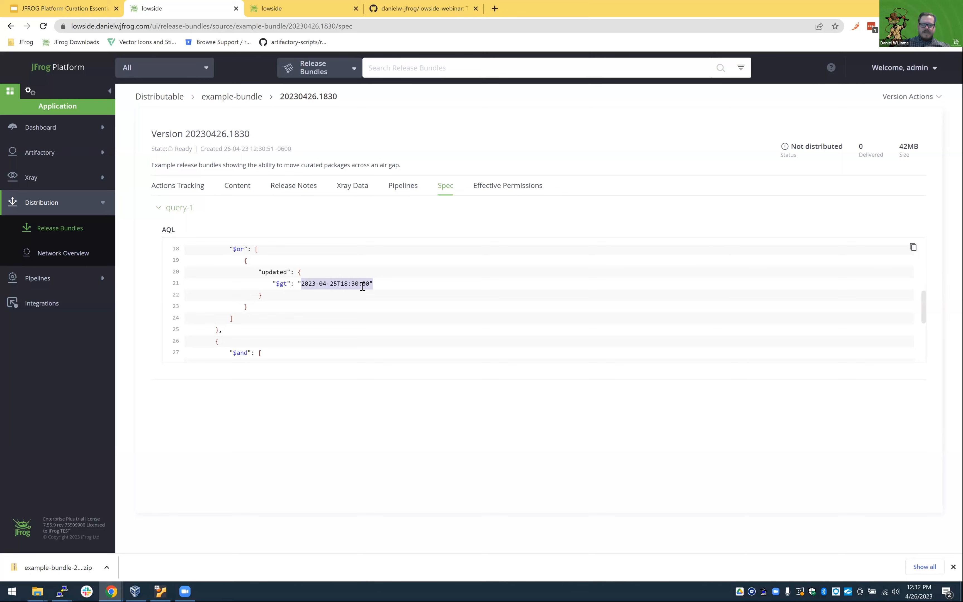
scroll(363, 288, "down", 3)
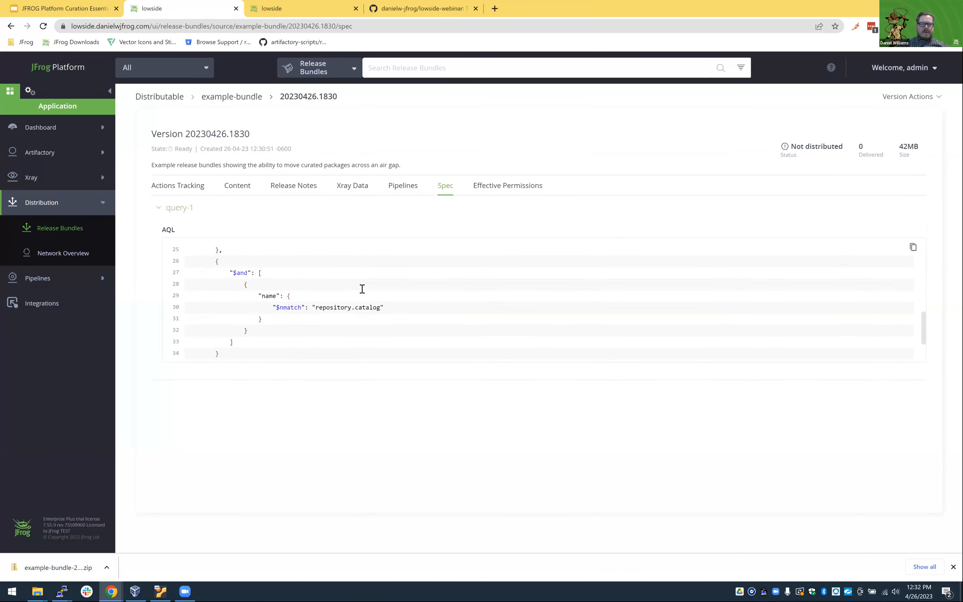
left_click_drag(272, 288, 386, 298)
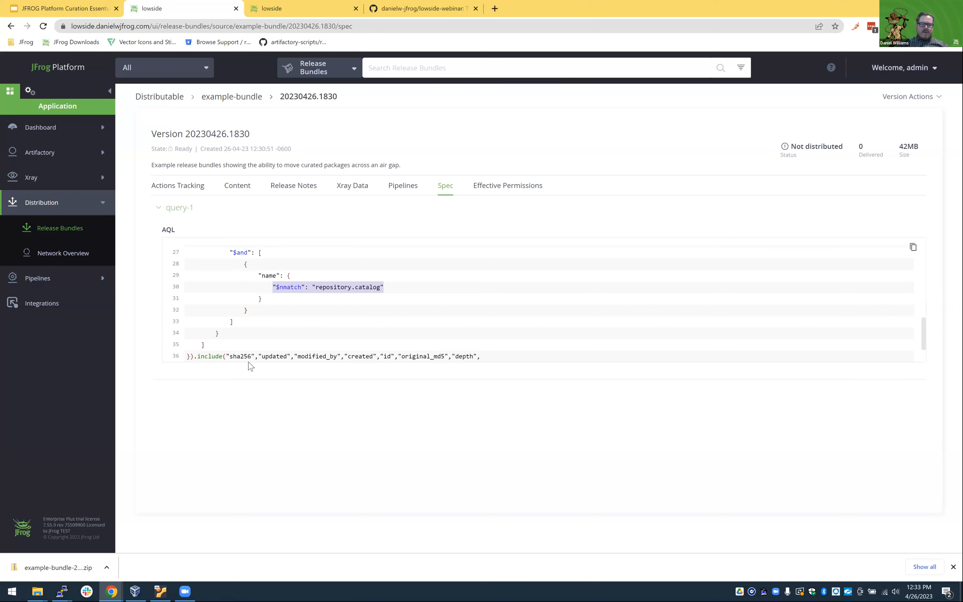
scroll(312, 314, "down", 2)
scroll(353, 363, "up", 6)
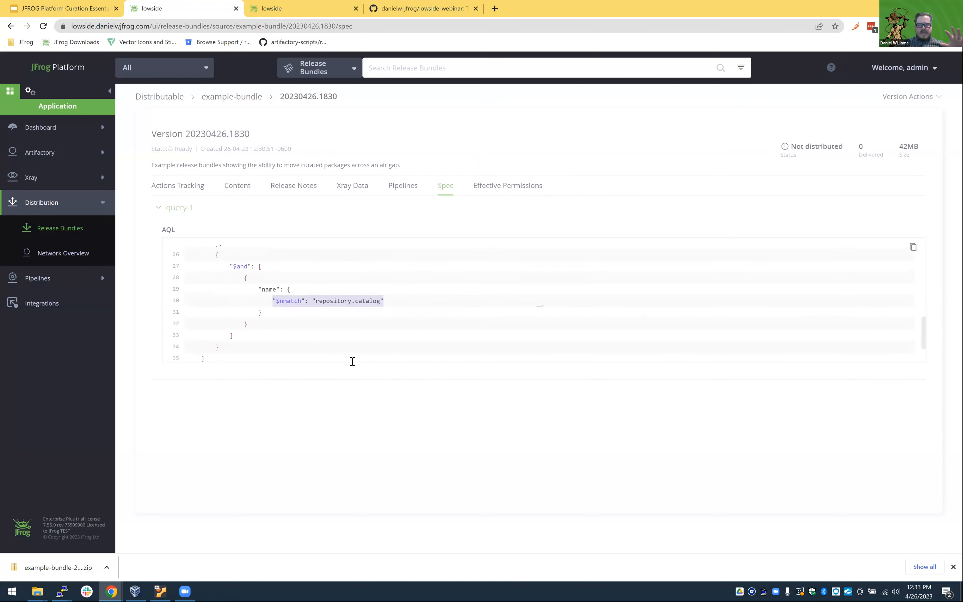
Open the Release Bundle Info in the version's content and read through the artifact paths, checksums and properties in its JSON.
left_click(246, 190)
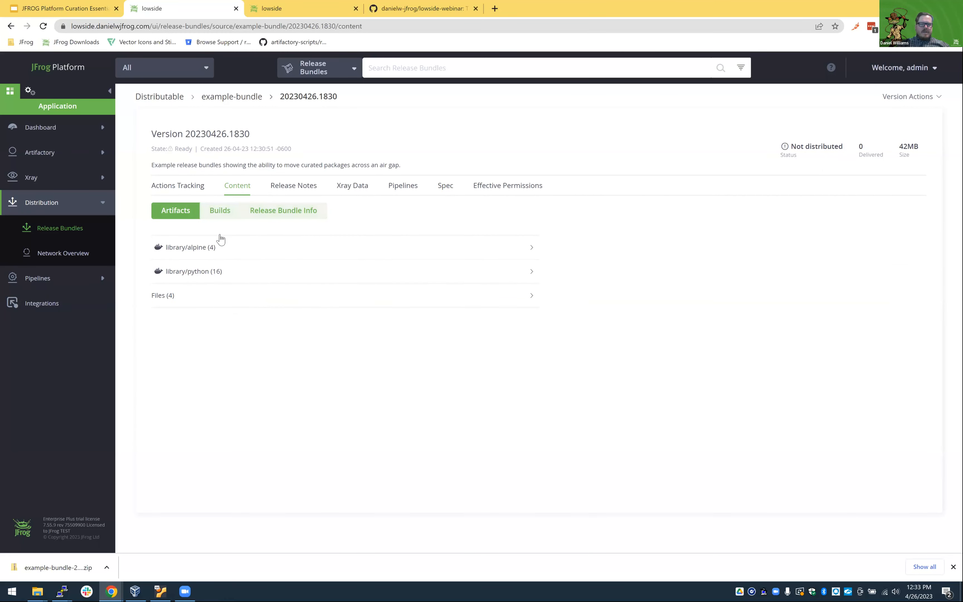
left_click(293, 221)
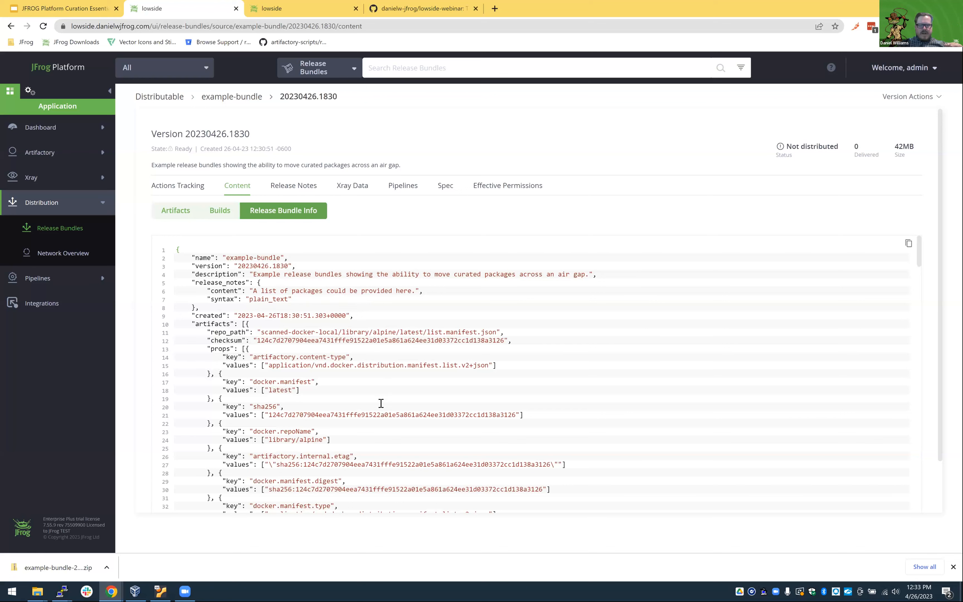
left_click_drag(309, 415, 411, 412)
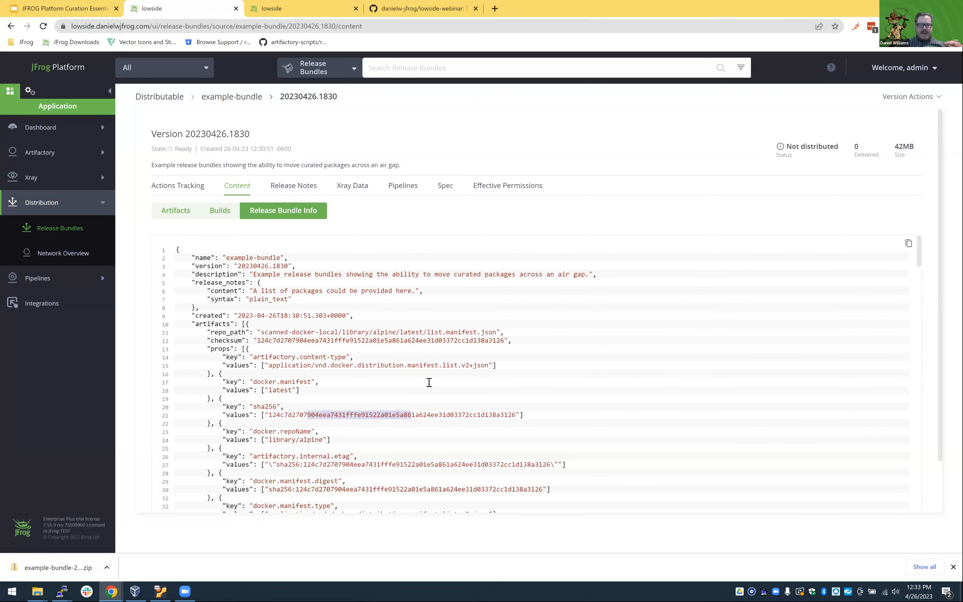
scroll(346, 338, "down", 6)
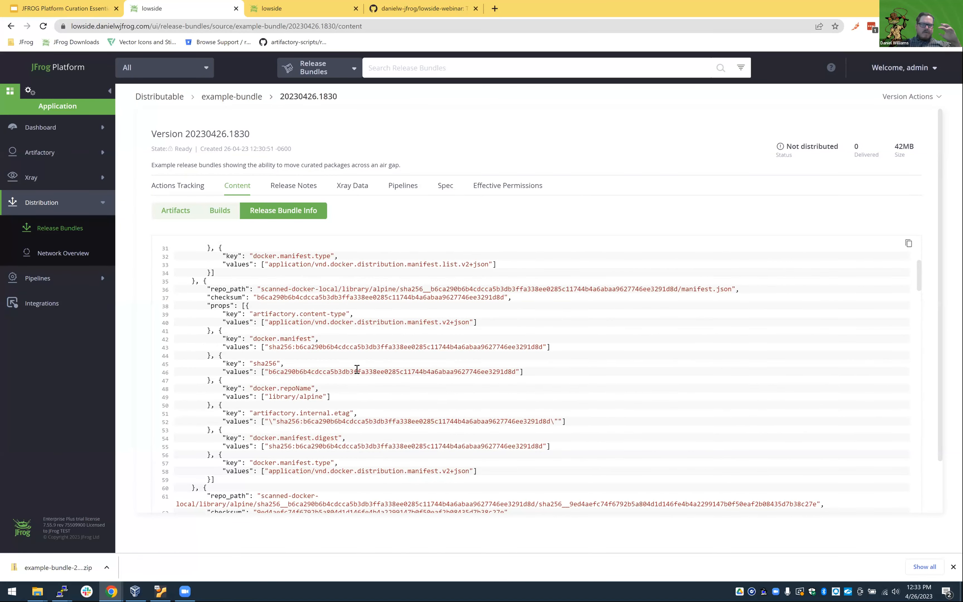
scroll(393, 408, "down", 5)
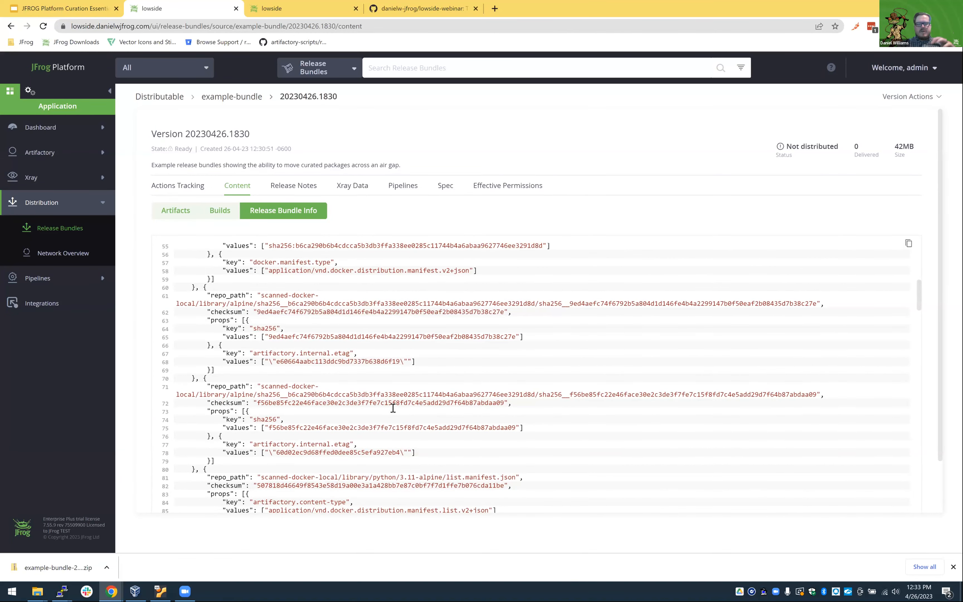
scroll(393, 408, "down", 8)
scroll(393, 409, "down", 6)
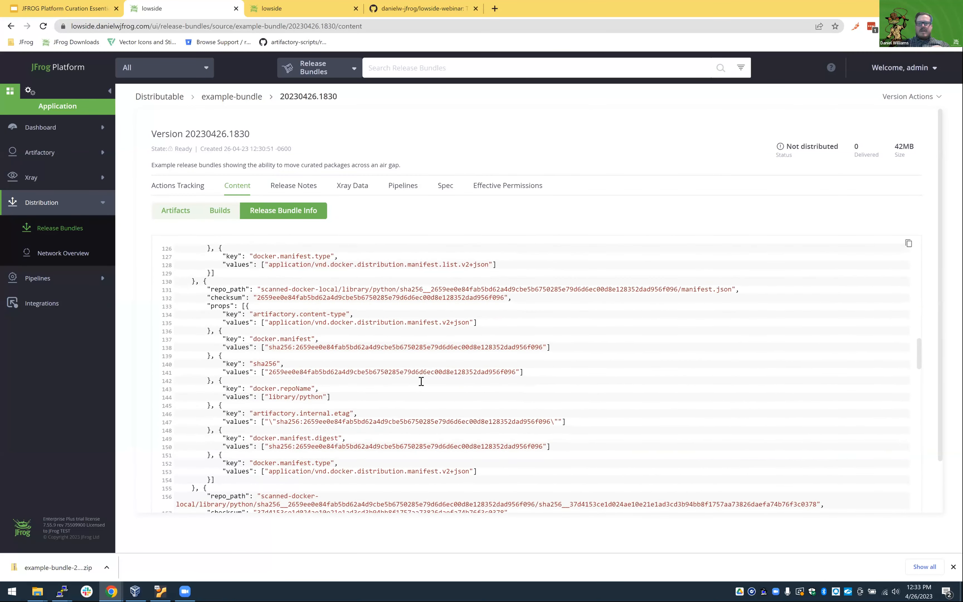
scroll(423, 376, "down", 6)
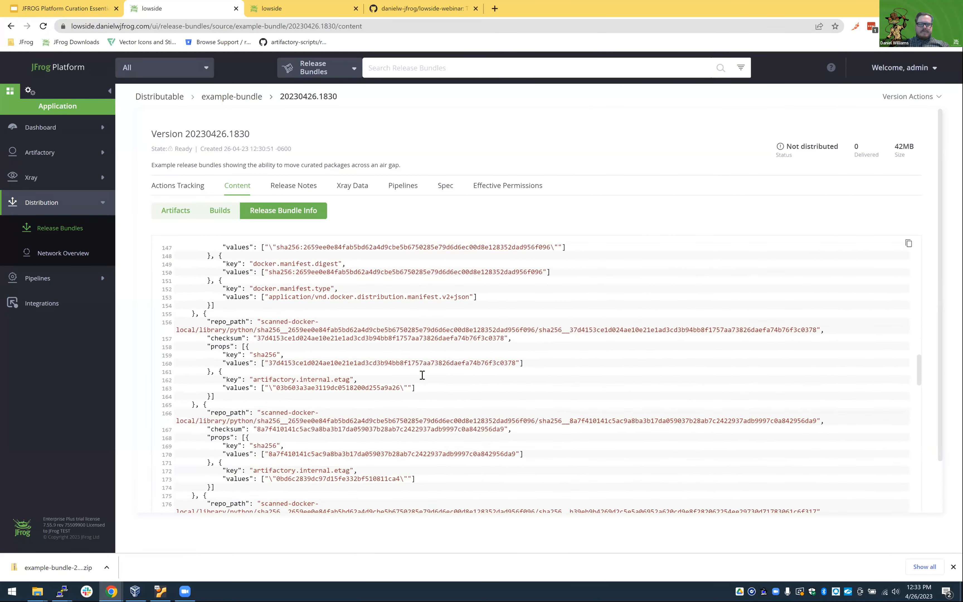
scroll(416, 368, "down", 9)
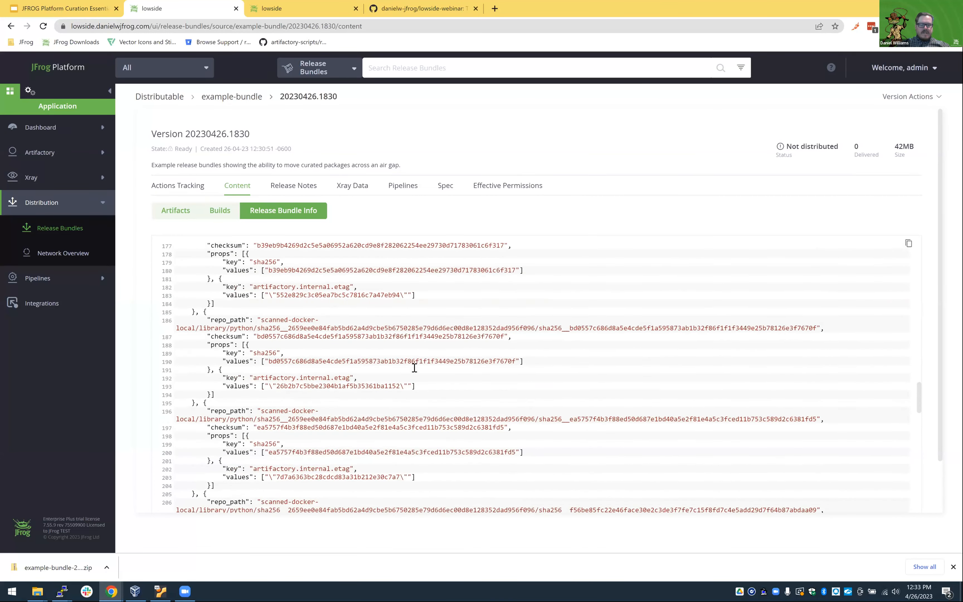
View the bundle version's expanded Xray data, and return to its spec.
left_click(351, 186)
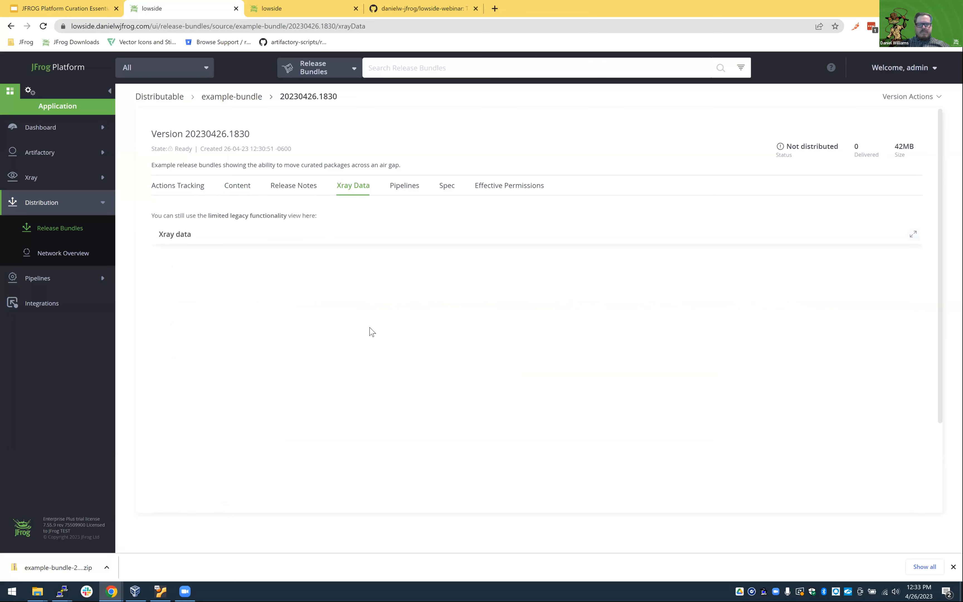
left_click(326, 239)
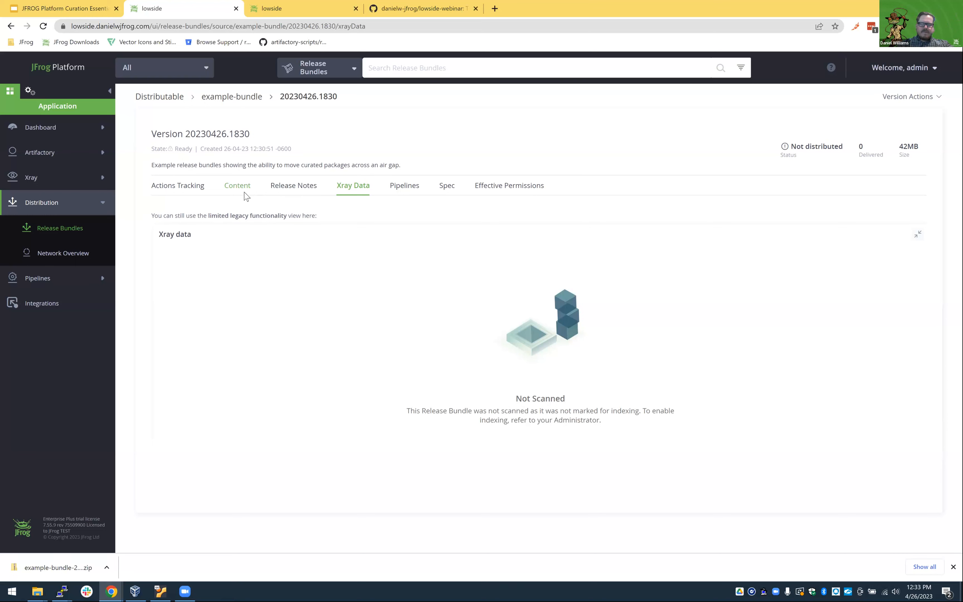
left_click(448, 190)
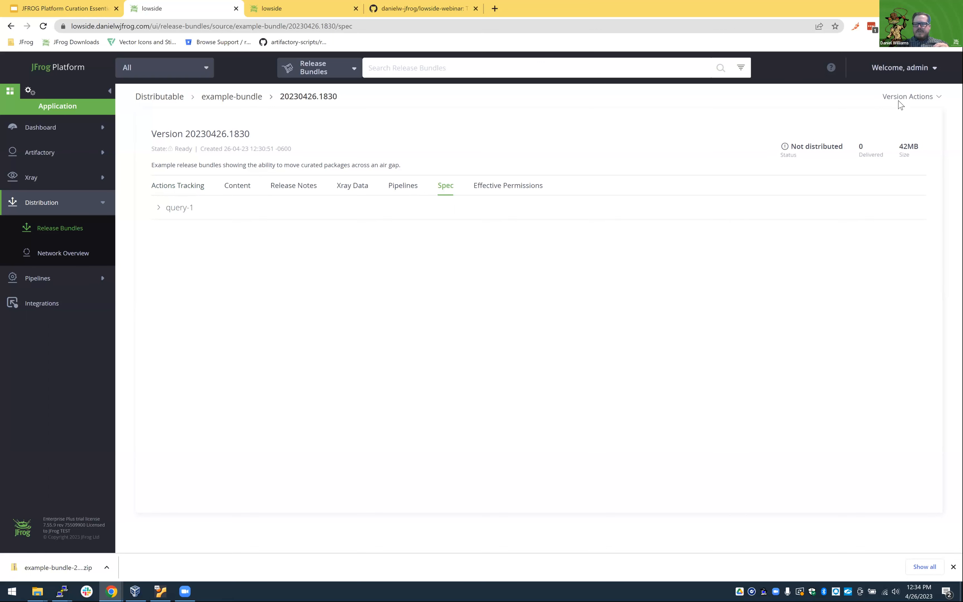
View the distribution targets offered for version 20230426.1830, and leave without distributing it.
left_click(908, 97)
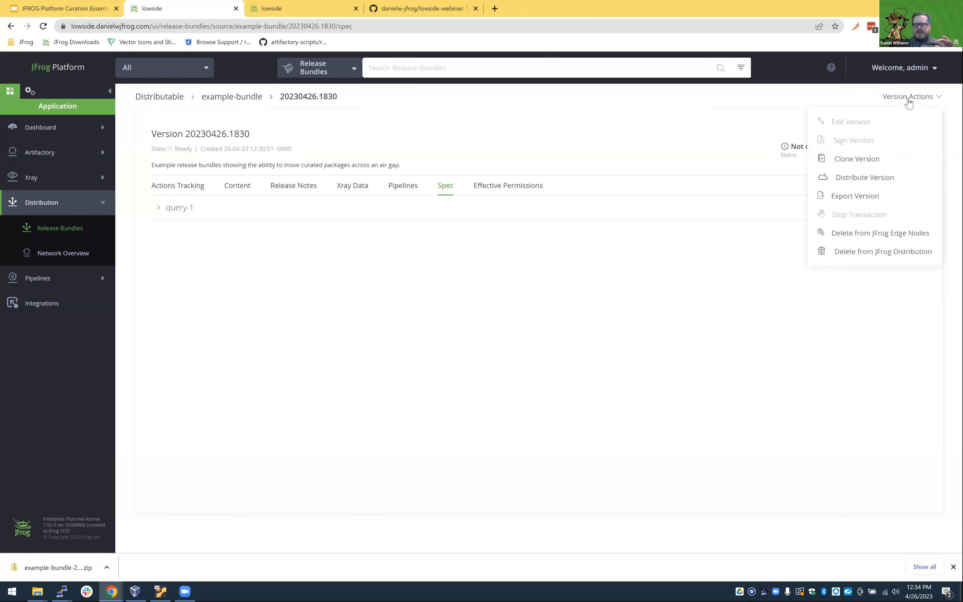
left_click(850, 181)
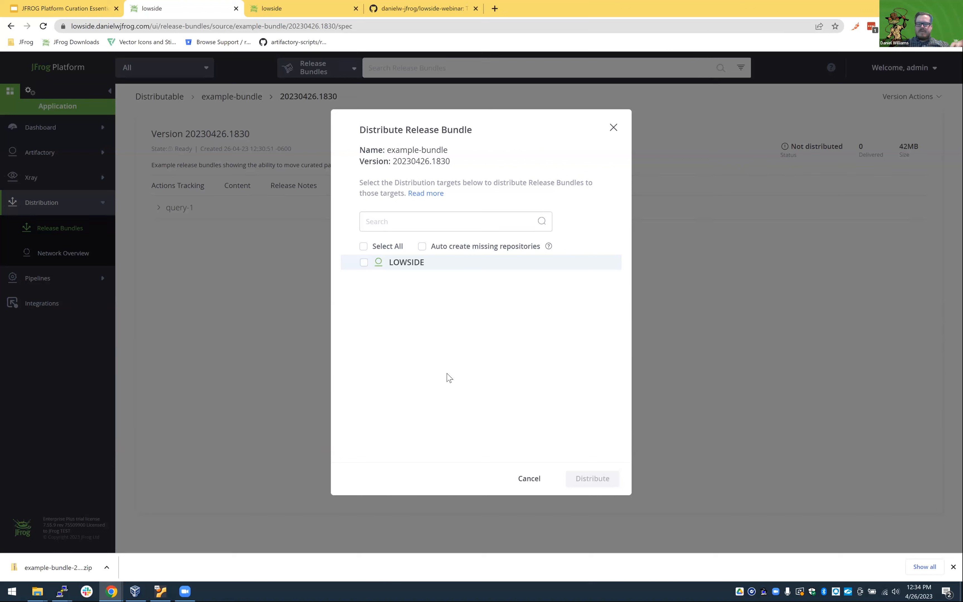
left_click(529, 478)
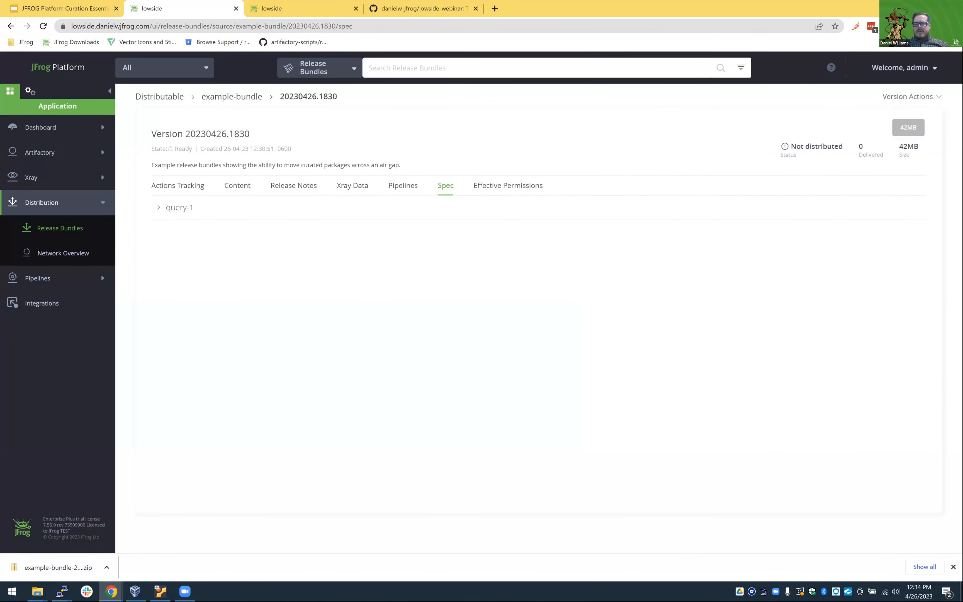
Export version 20230426.1830 of example-bundle and download the exported file.
left_click(910, 97)
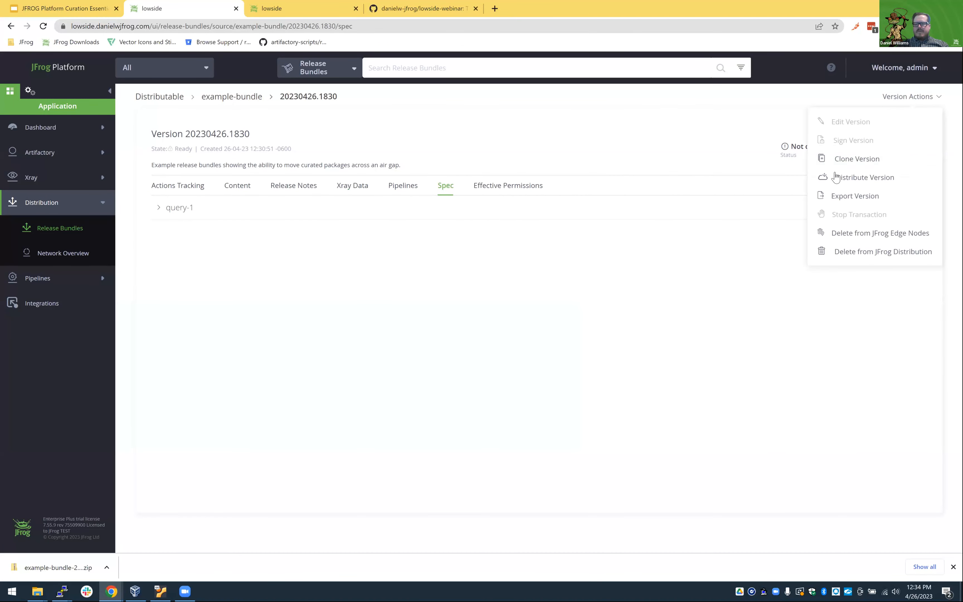
left_click(839, 198)
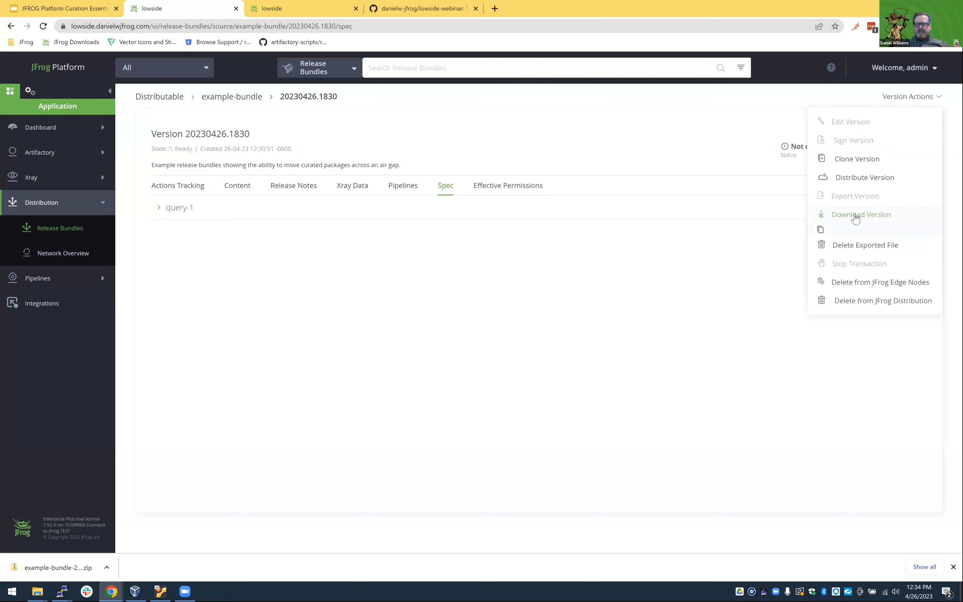
left_click(856, 217)
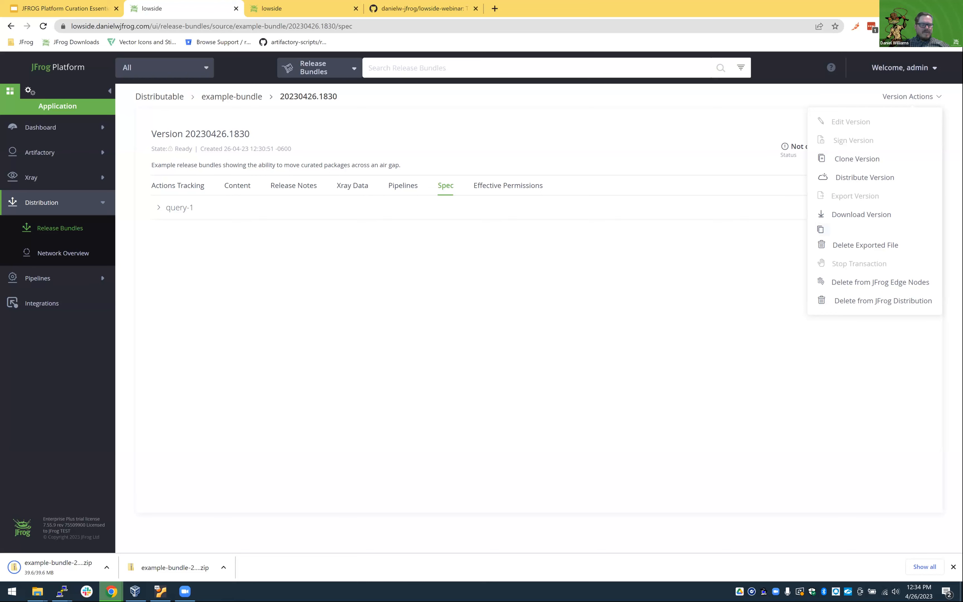
Locate example-bundle-20230426.1830.zip in the Downloads folder, select it, and minimise the browser window behind it.
left_click(120, 540)
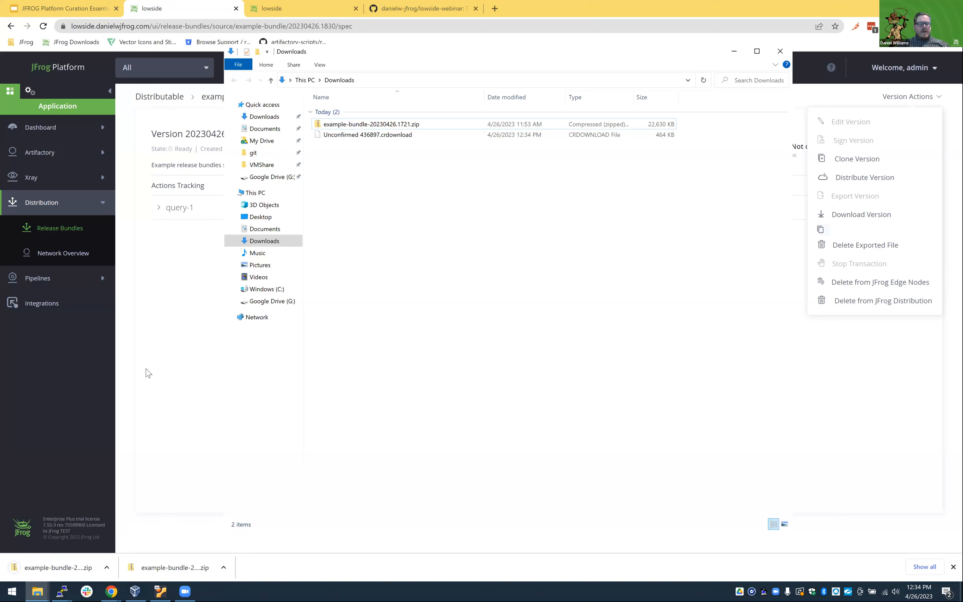
left_click(405, 135)
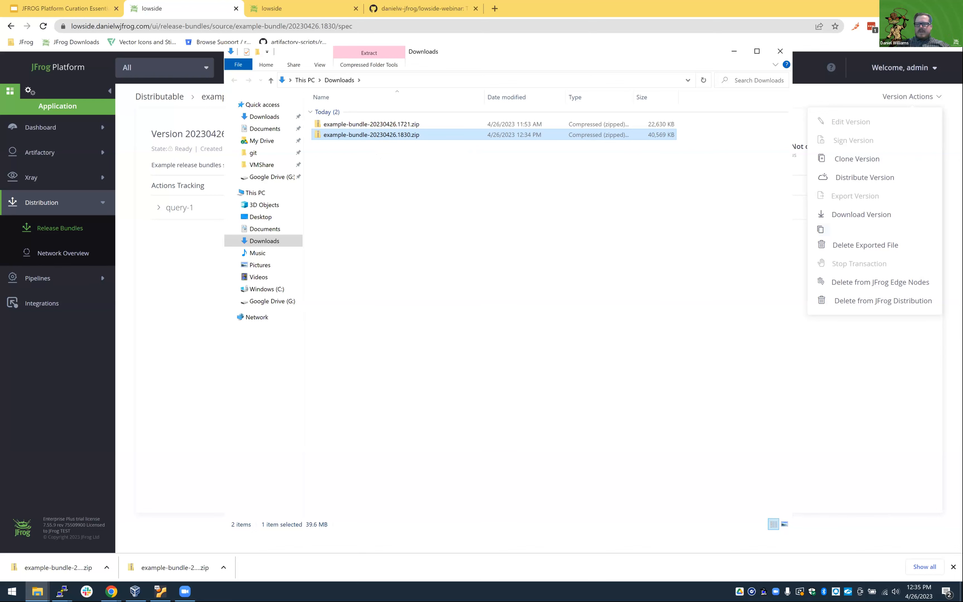
left_click(905, 7)
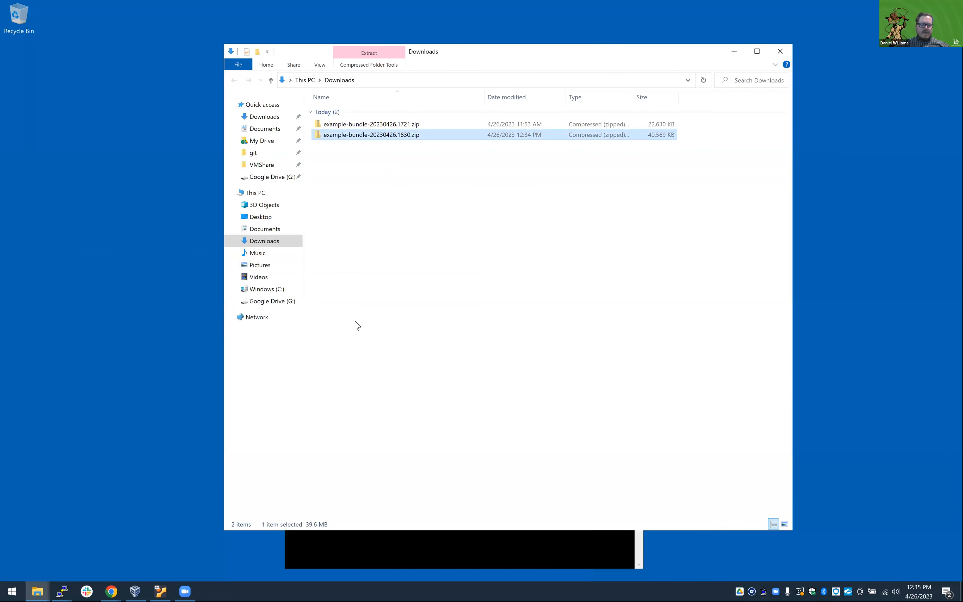
Switch to the localhost:8082 JFrog window and examine the alpine and python images under library in scanned-docker-local.
left_click(111, 592)
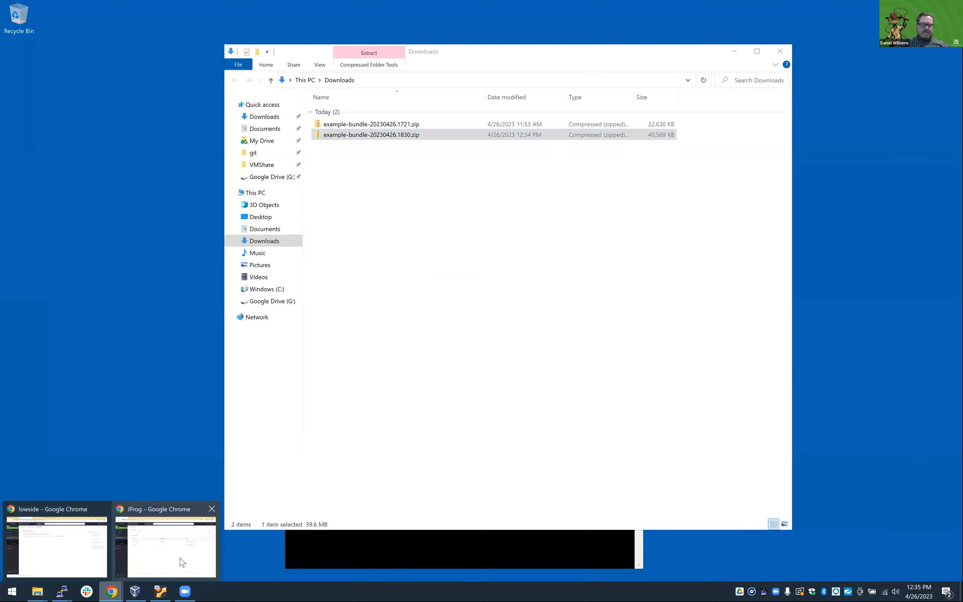
left_click(181, 562)
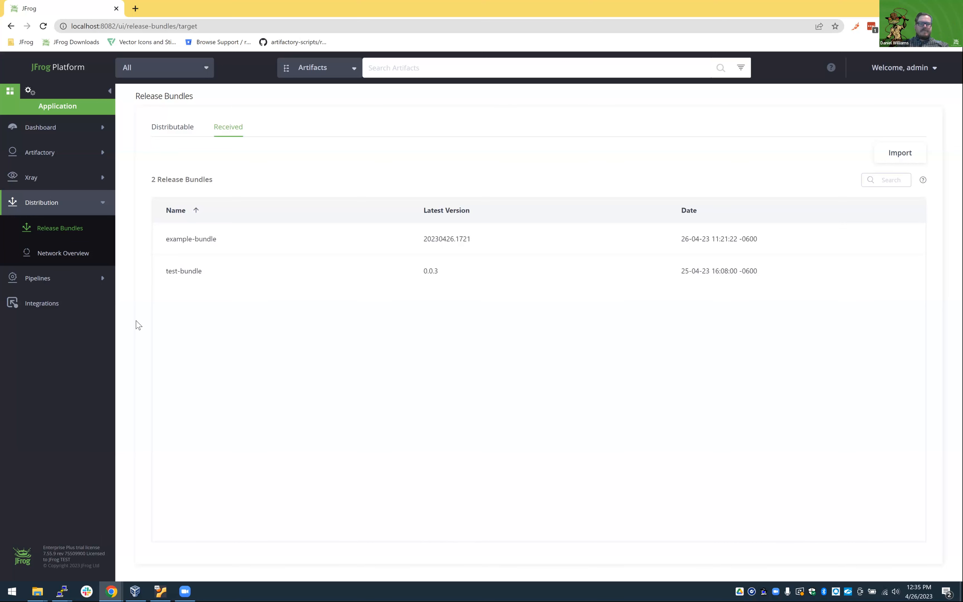
left_click(50, 154)
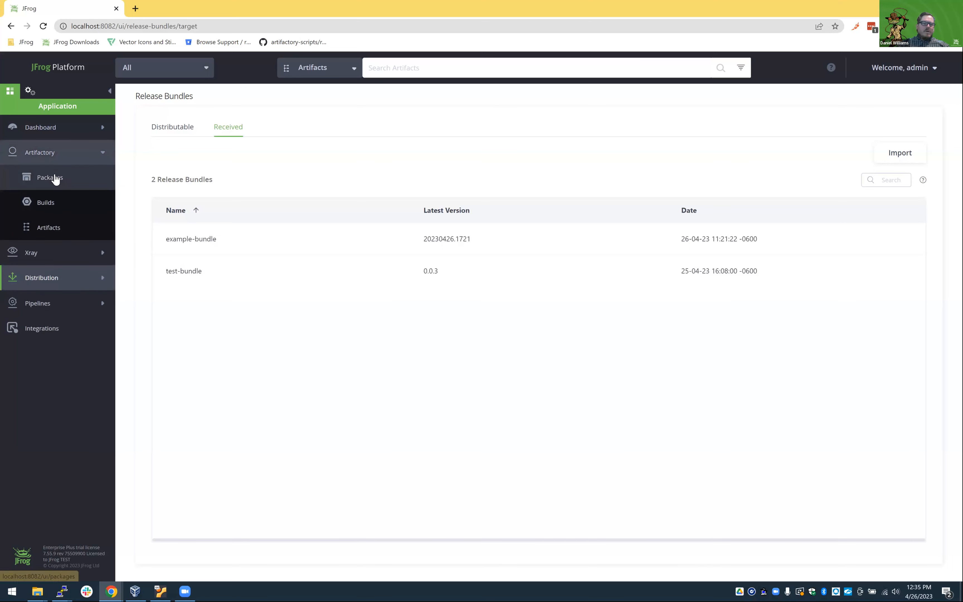
left_click(49, 227)
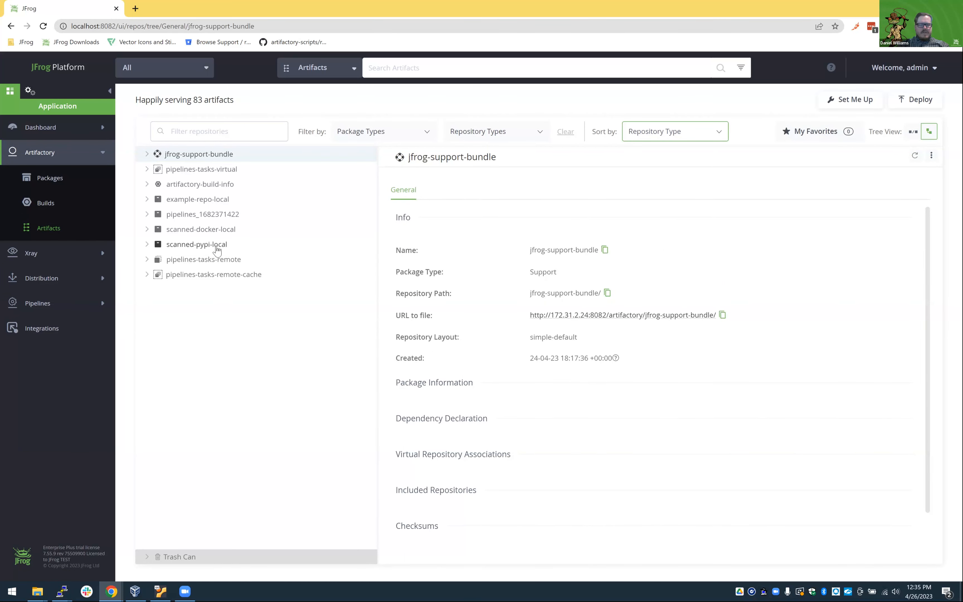
left_click(147, 229)
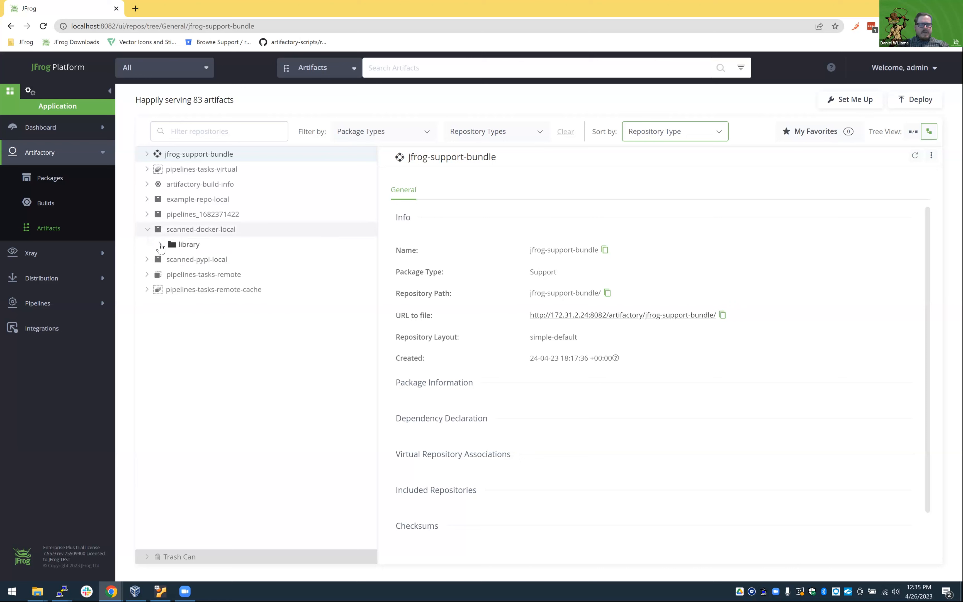
left_click(160, 245)
left_click(174, 259)
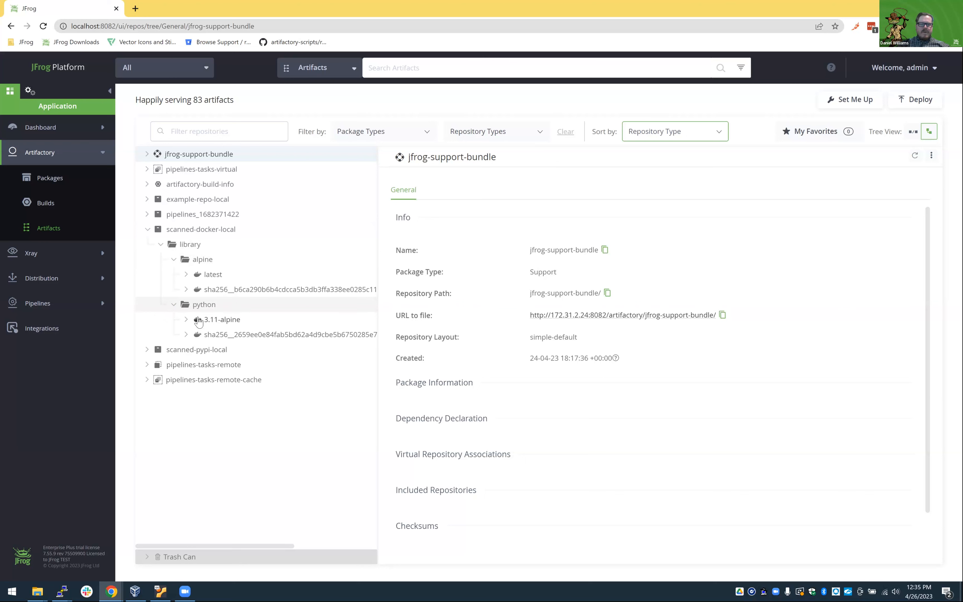
Import example-bundle-20230426.1830.zip from the Downloads folder into the received release bundles.
left_click(62, 287)
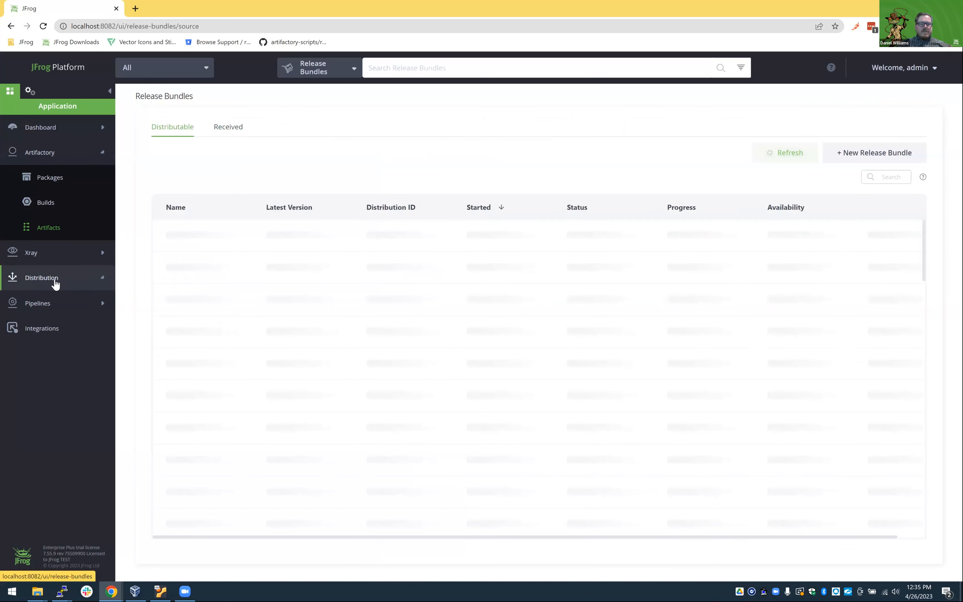
left_click(230, 126)
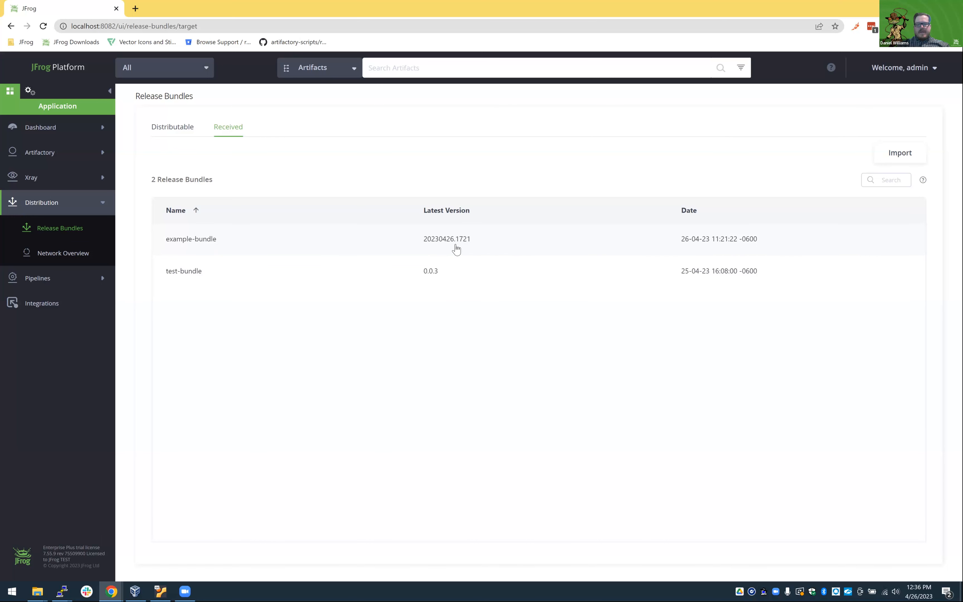
left_click(895, 154)
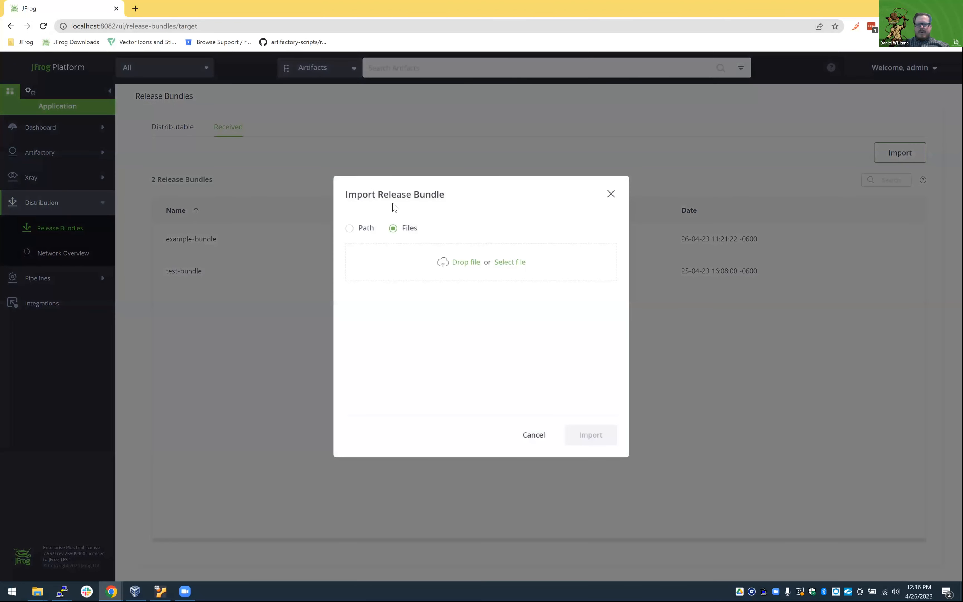
left_click(505, 263)
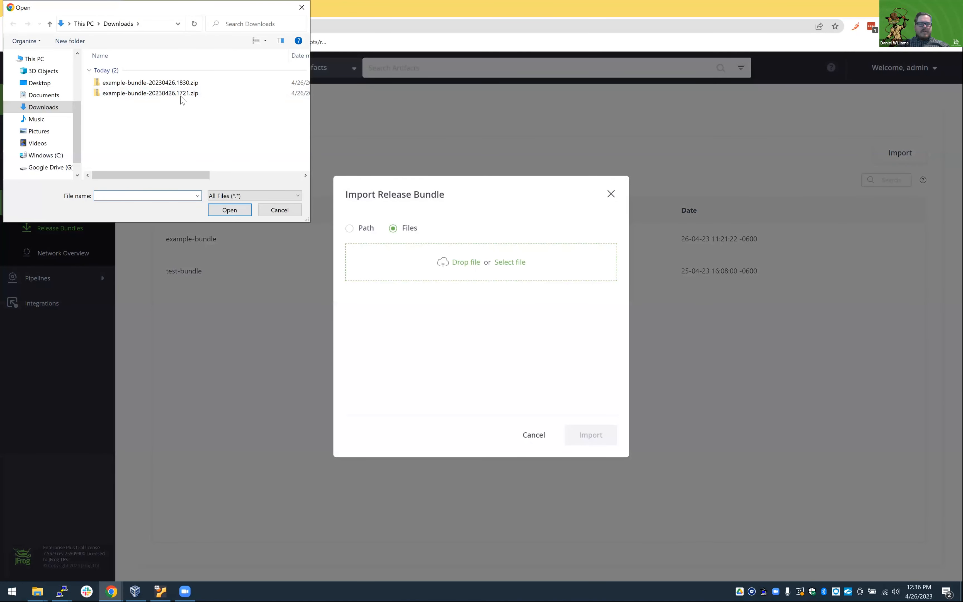
left_click(180, 84)
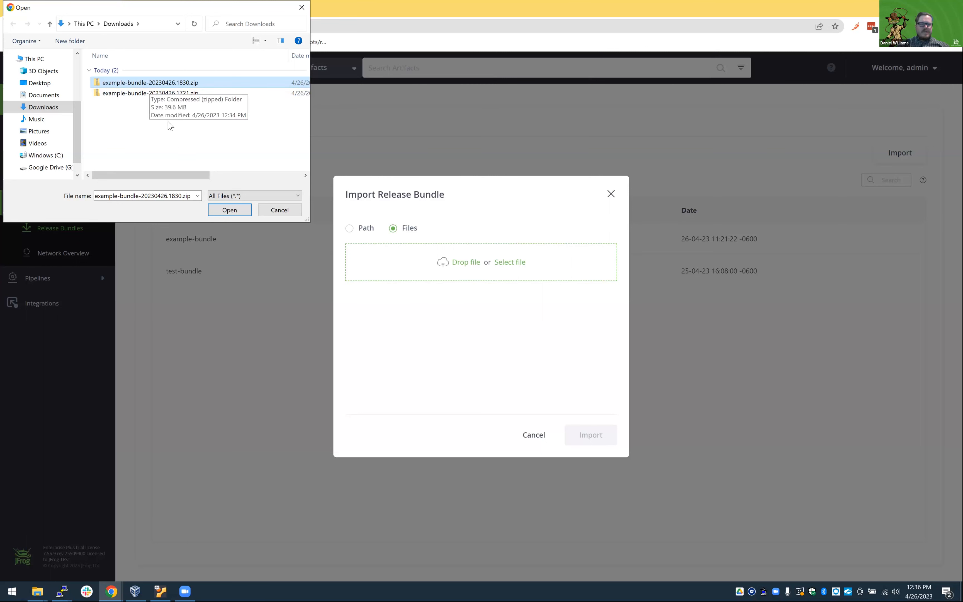
left_click(217, 212)
left_click(589, 439)
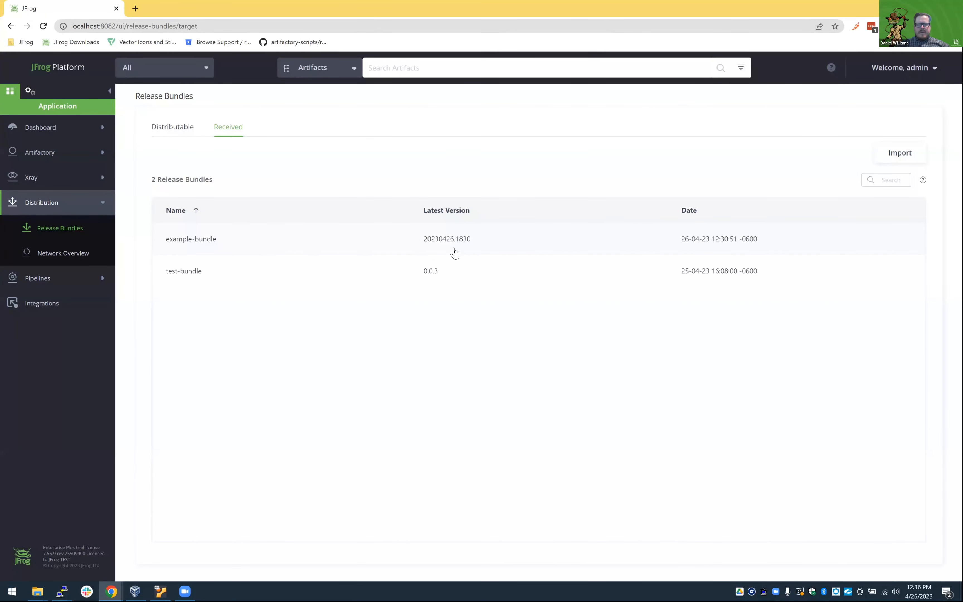
Examine the python images under library in scanned-docker-local, including the 3.9-alpine tag and the contents of the sha256__8fb3d3a image folder.
left_click(52, 154)
left_click(51, 226)
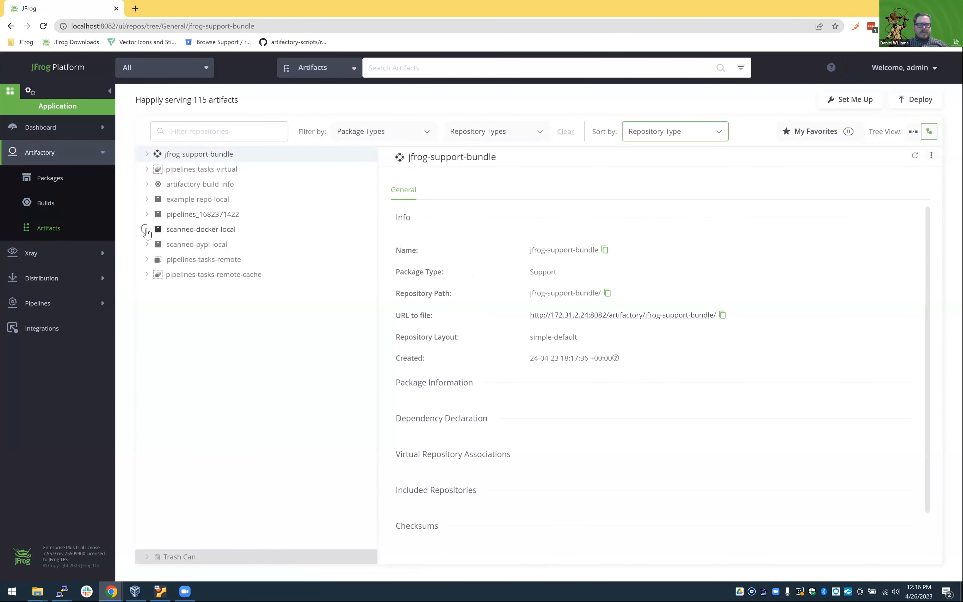
left_click(160, 244)
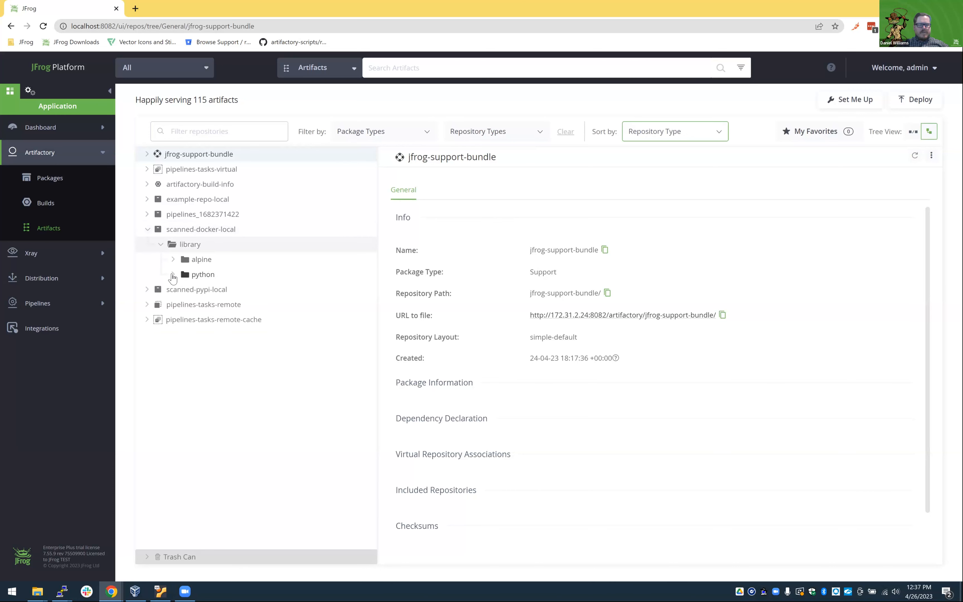
left_click(173, 276)
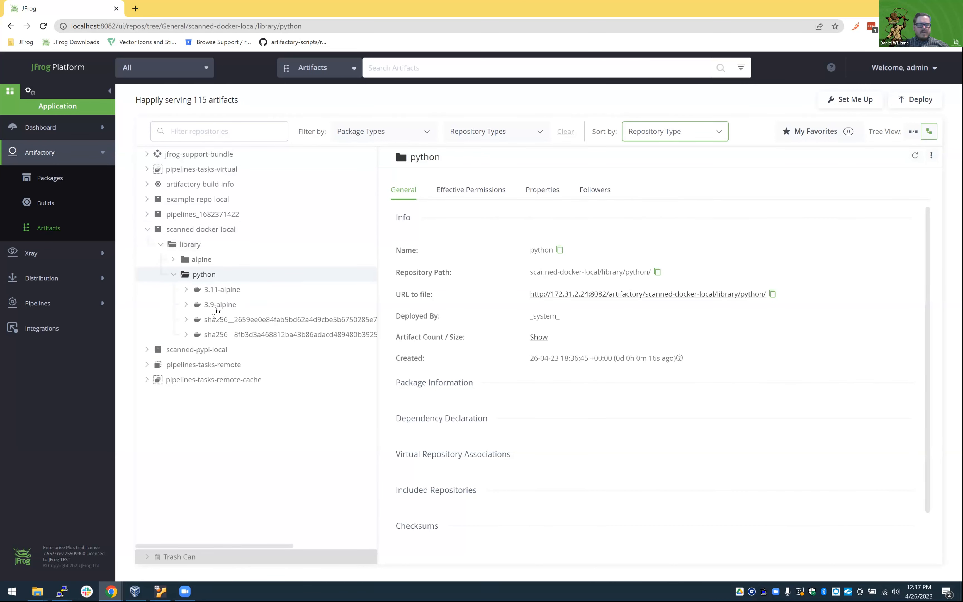
left_click(233, 307)
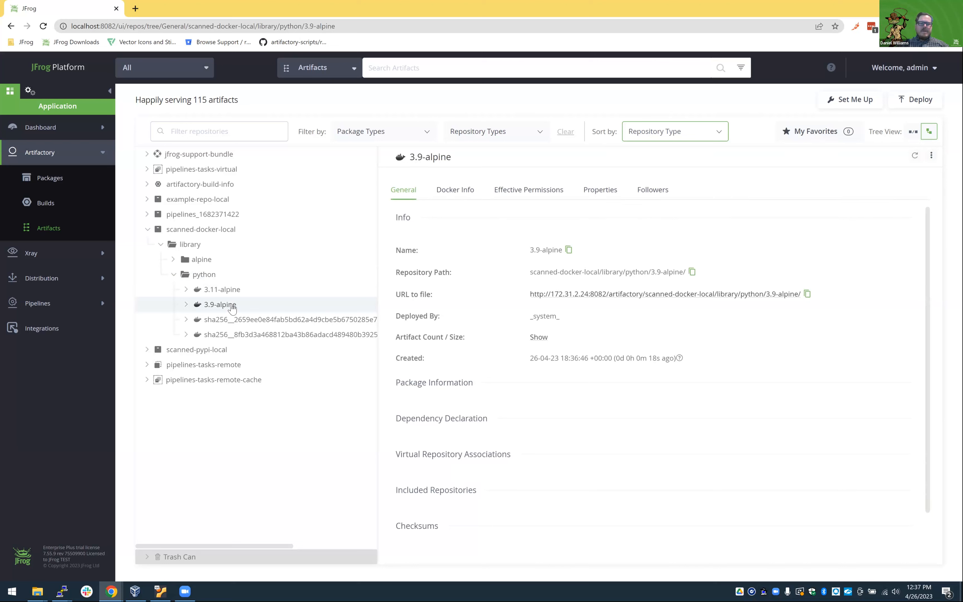
left_click(186, 305)
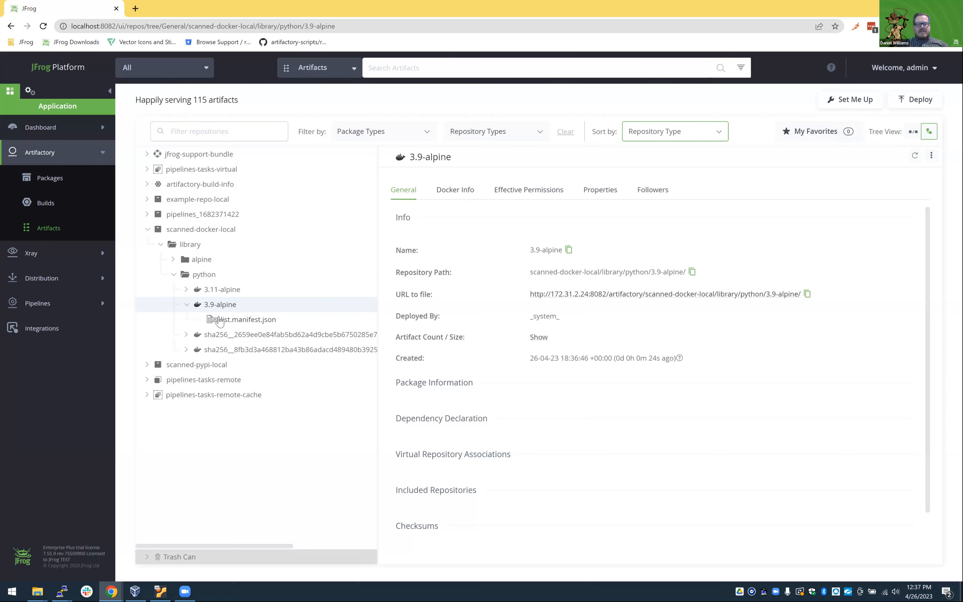
left_click(189, 350)
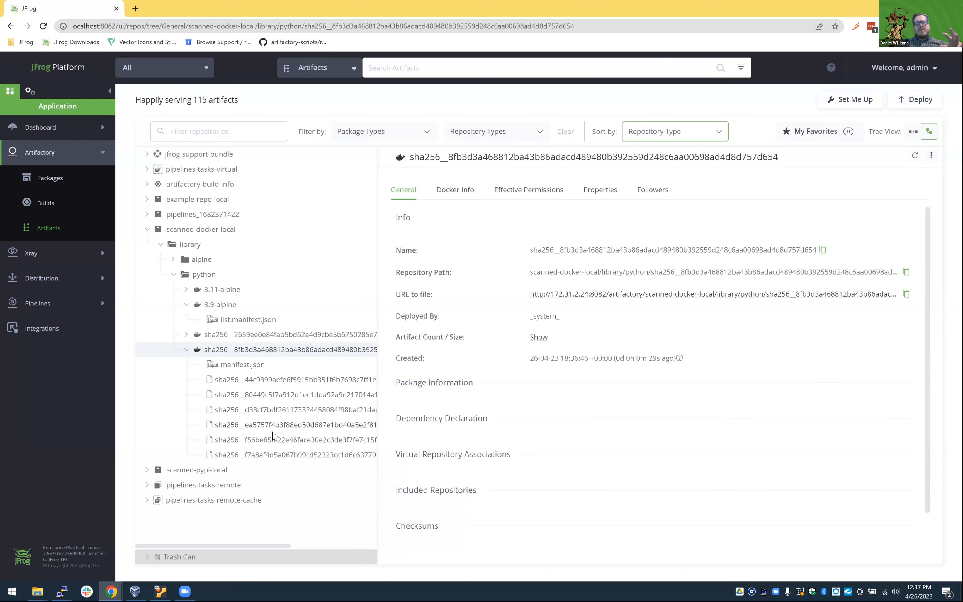
Expand the scanned-pypi-local repository and view the general details of scanned-docker-local and scanned-pypi-local.
left_click(148, 471)
scroll(191, 462, "down", 1)
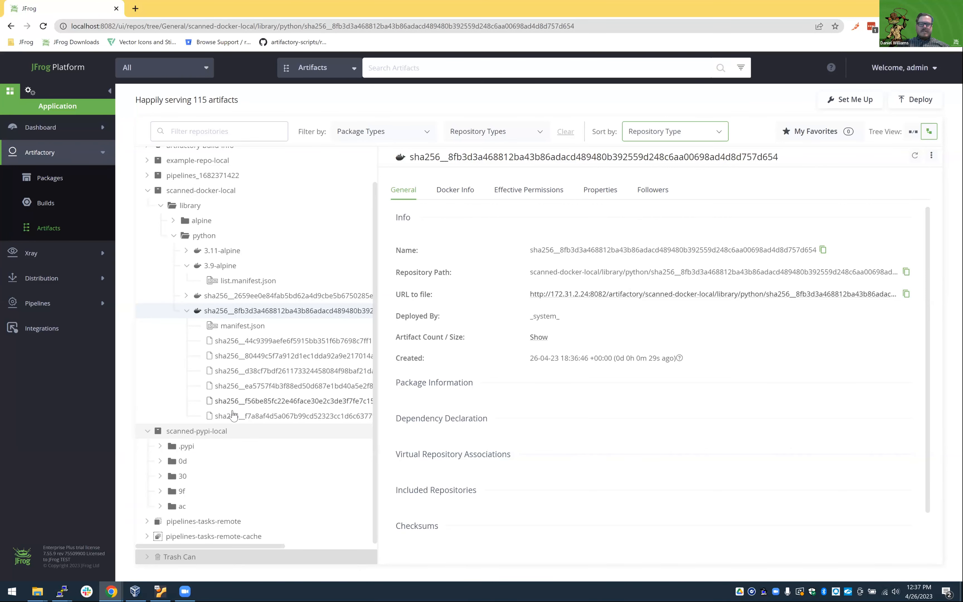
left_click(206, 192)
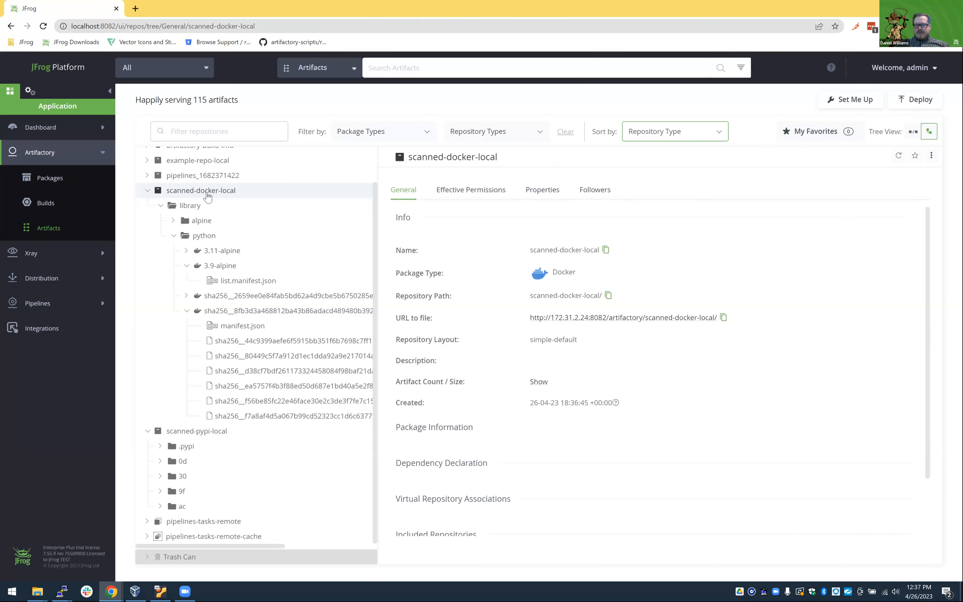
left_click(184, 436)
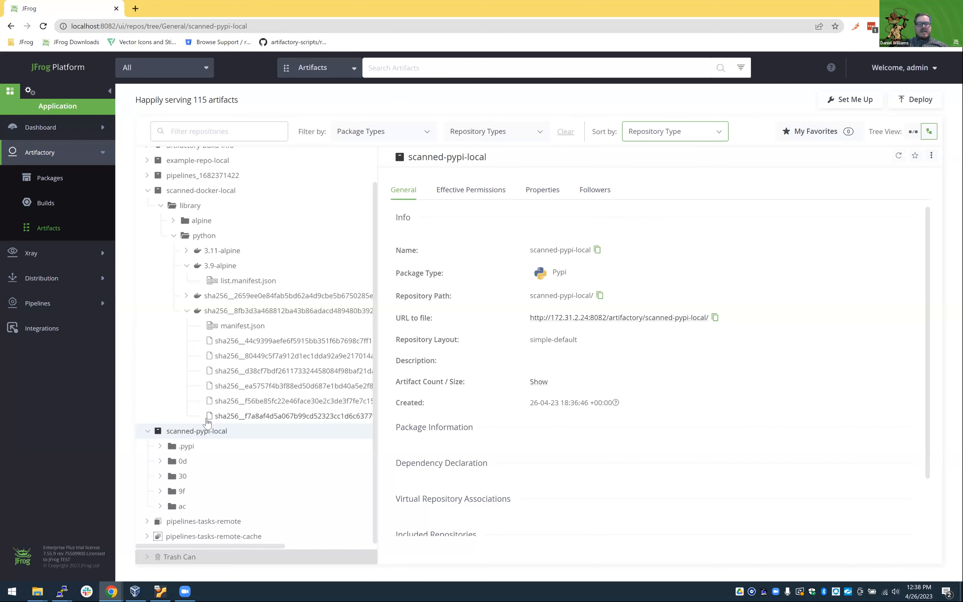
Review the received release bundles and view the public keys in Artifactory's Keys Management administration.
left_click(64, 290)
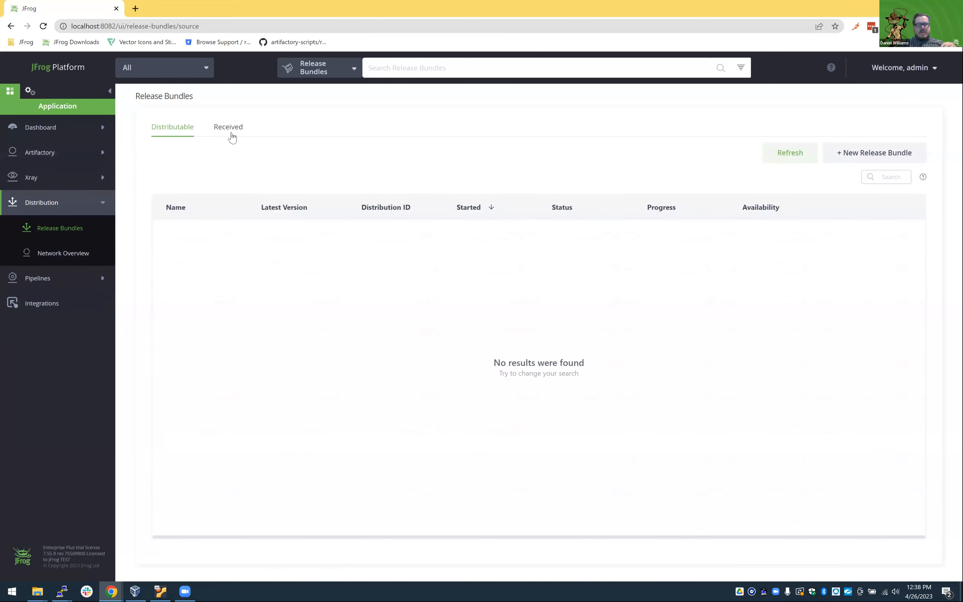
left_click(234, 138)
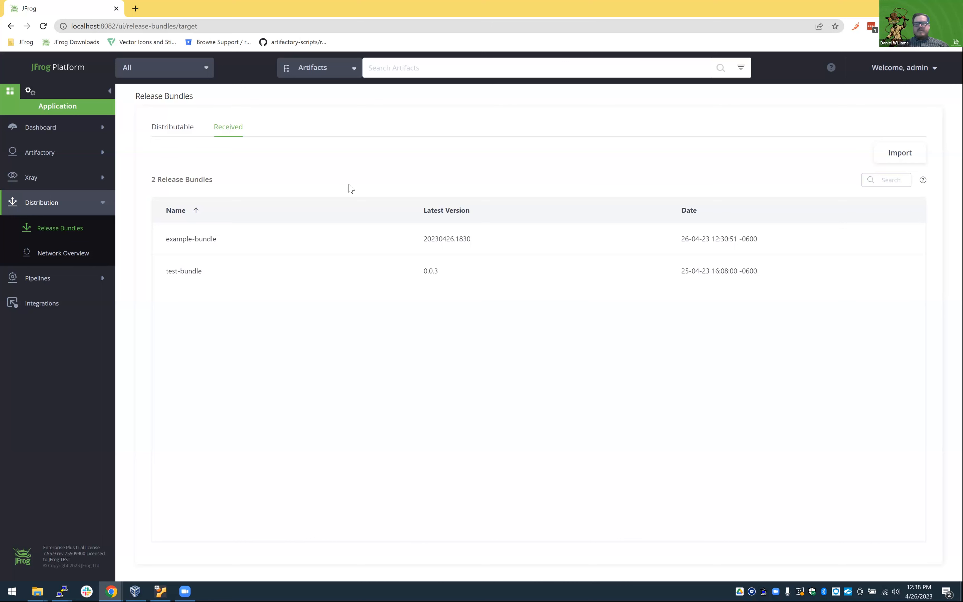
left_click(30, 91)
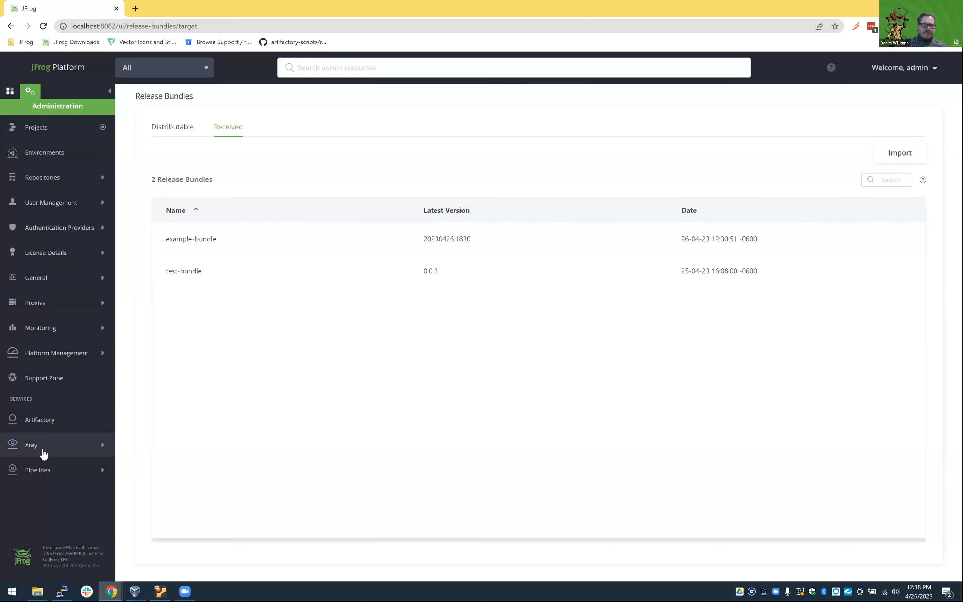
left_click(39, 427)
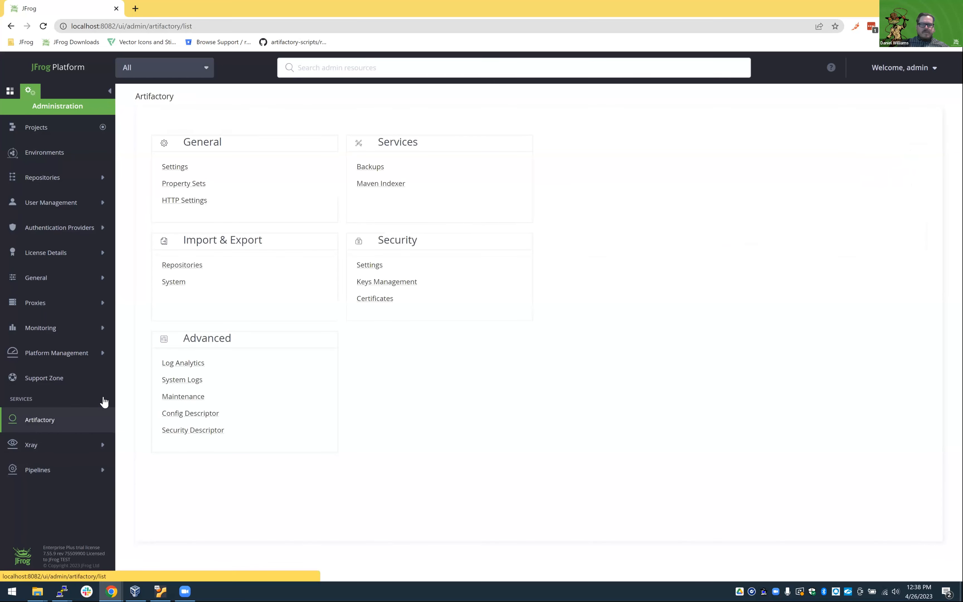
left_click(365, 284)
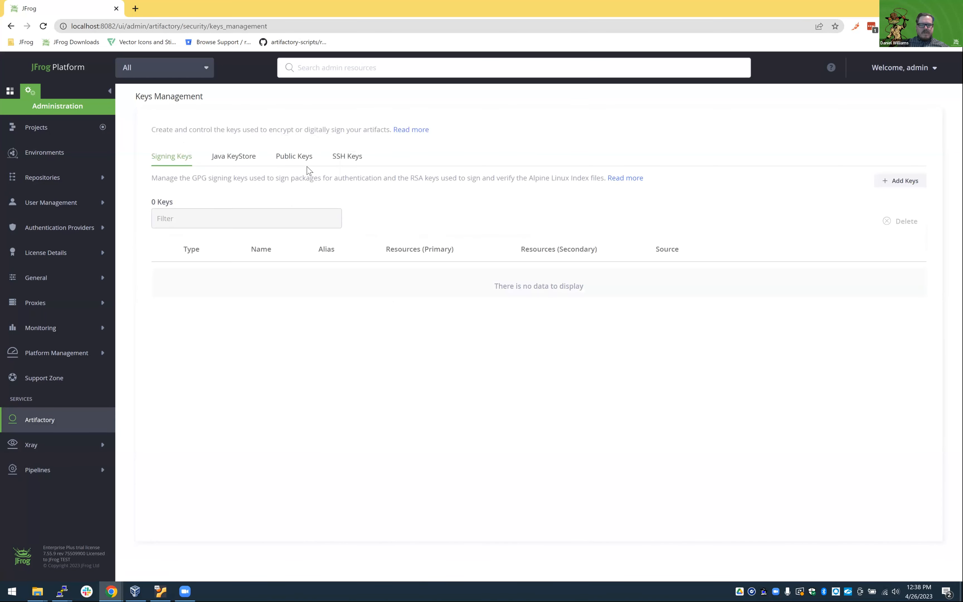
left_click(299, 157)
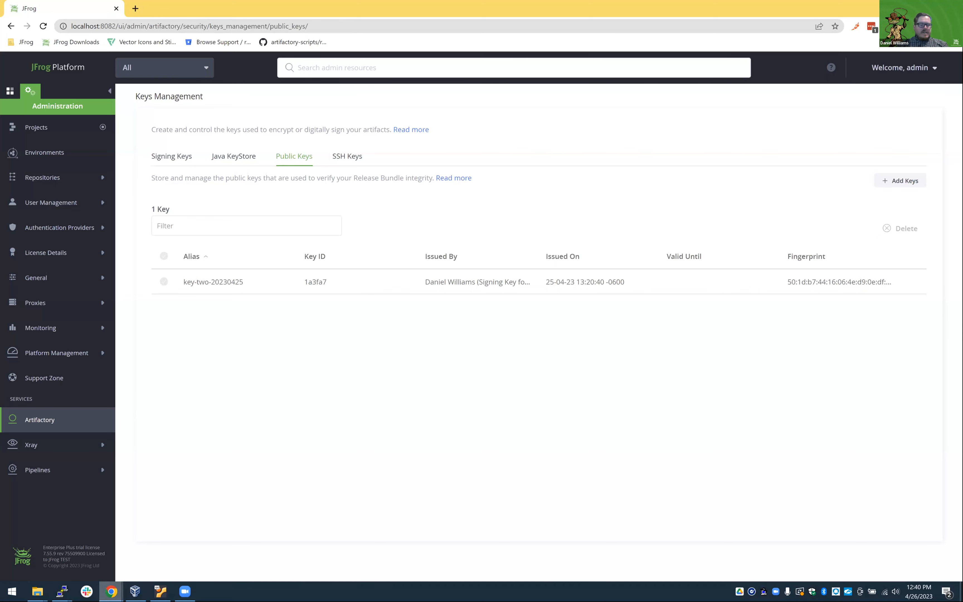
Switch to the JFROG Platform Curation Essentials presentation in Google Slides and present slide 21 on user interaction in full screen.
mouse_move(111, 592)
left_click(87, 566)
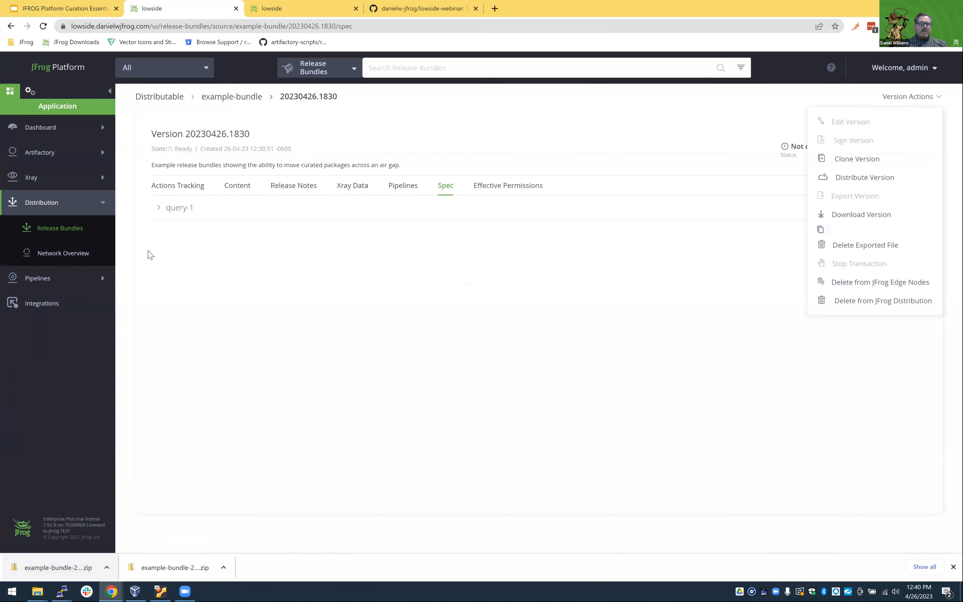
left_click(88, 7)
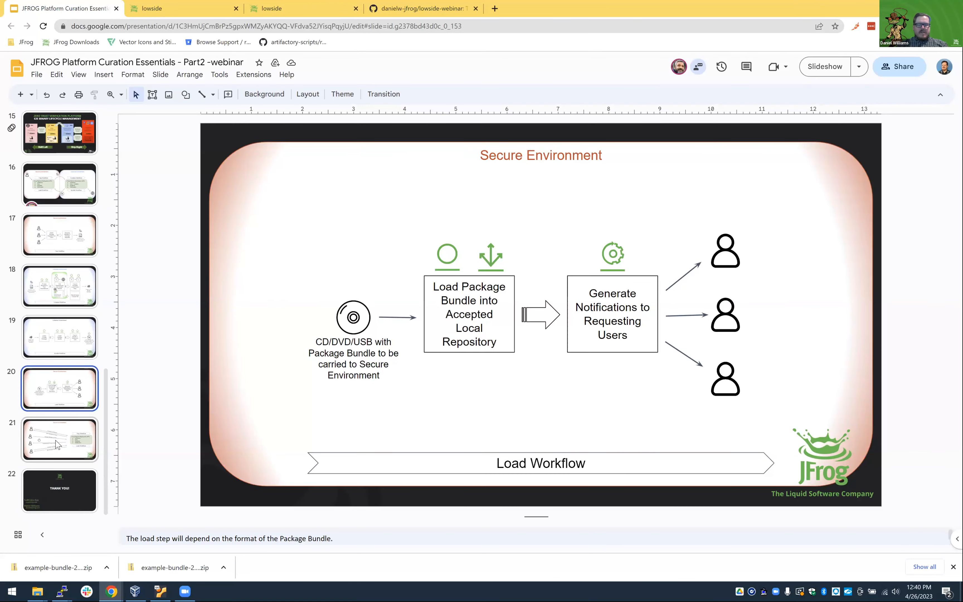
left_click(57, 445)
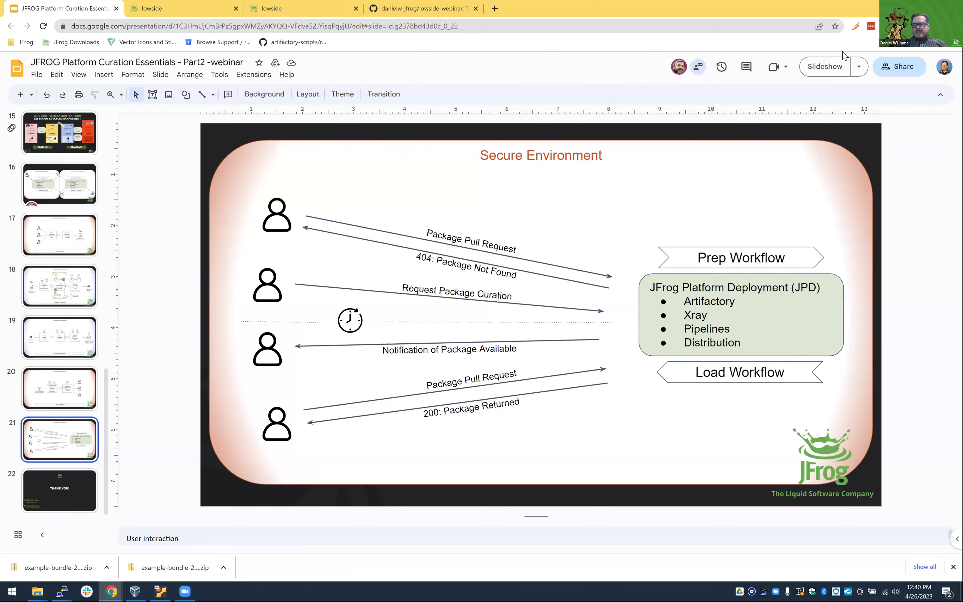
left_click(826, 70)
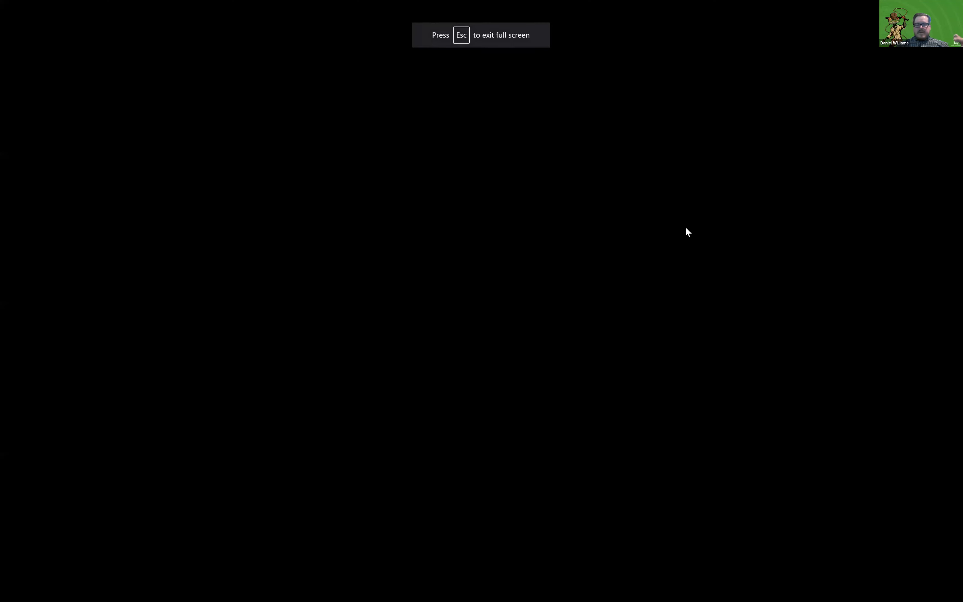